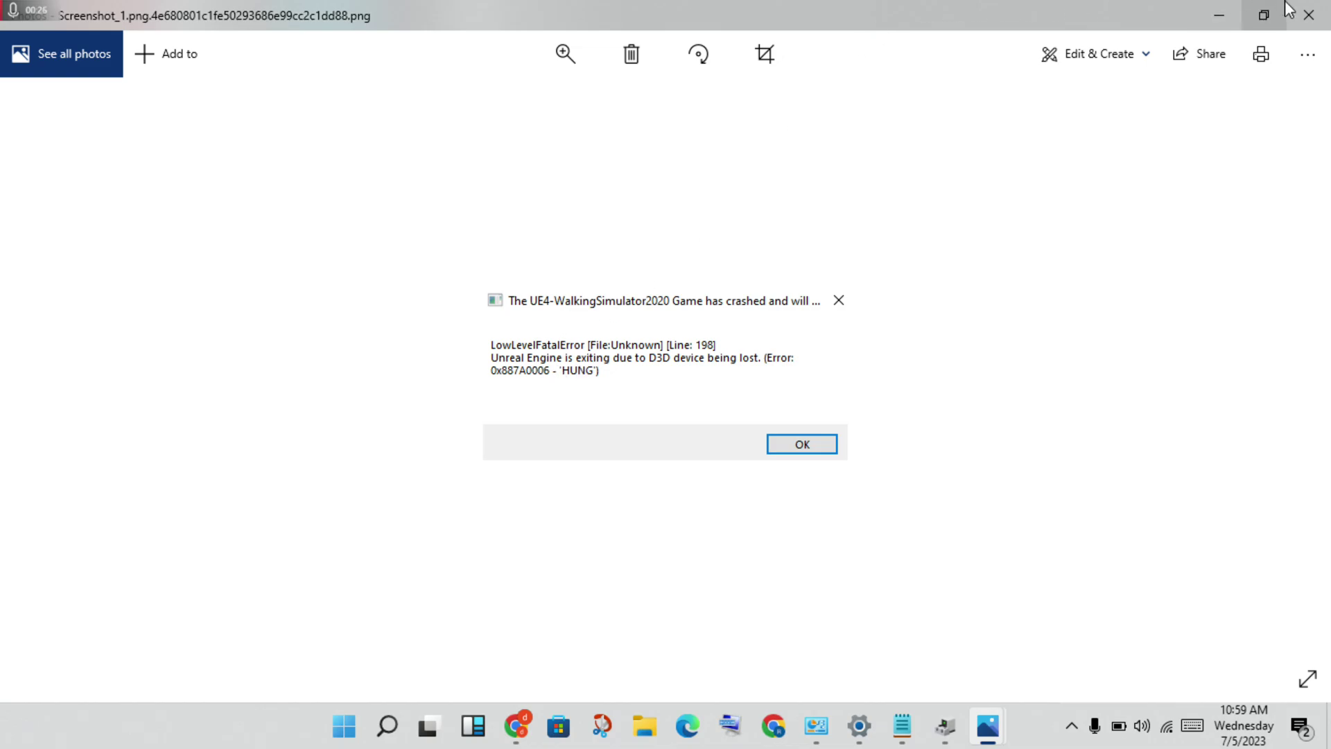
# Close the Photos window showing the Unreal Engine D3D device lost crash screenshot
pyautogui.click(1308, 14)
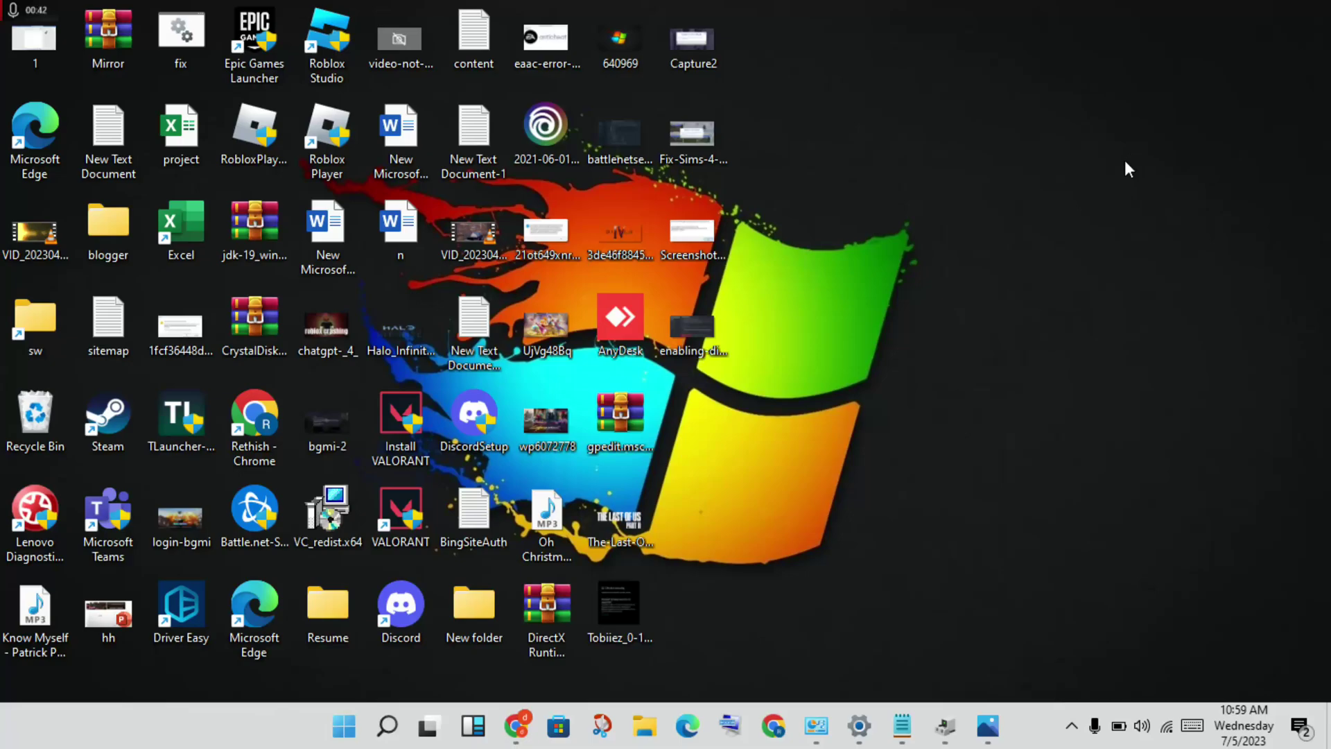
pyautogui.click(947, 725)
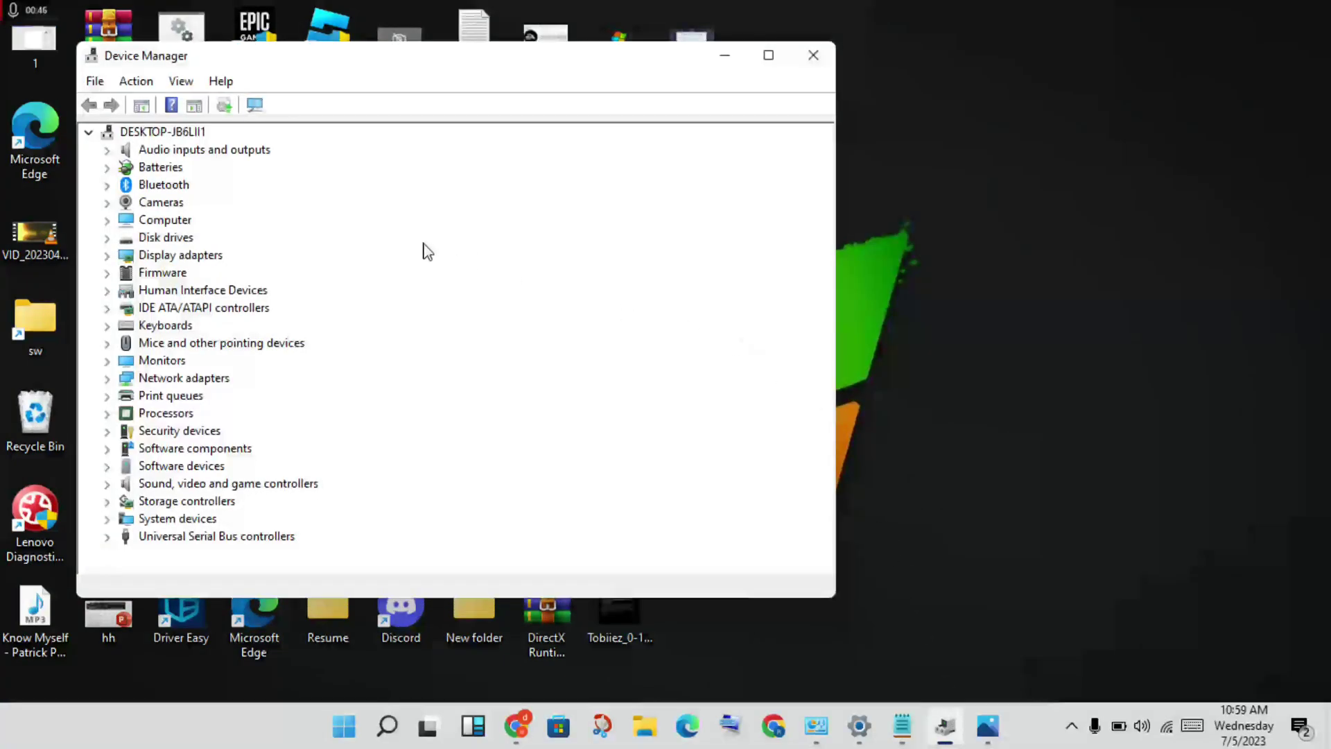
pyautogui.click(167, 256)
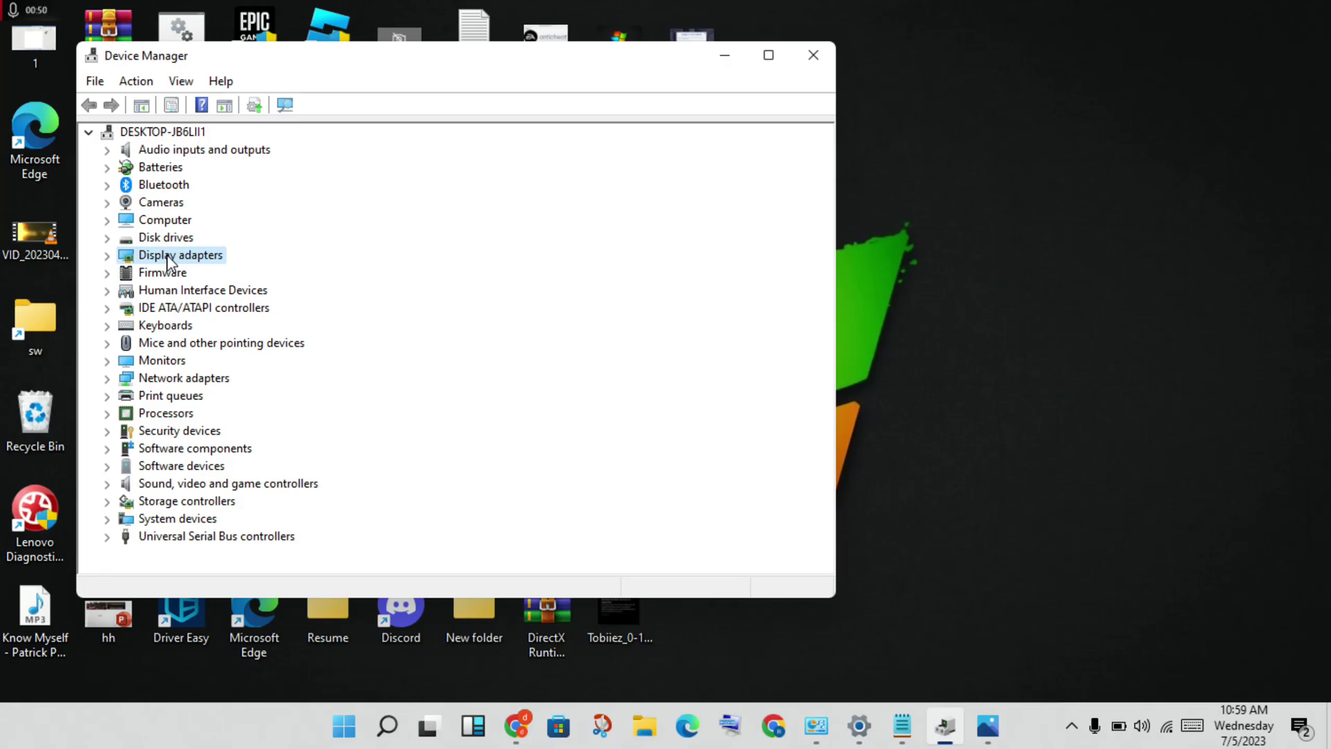
pyautogui.doubleClick(167, 257)
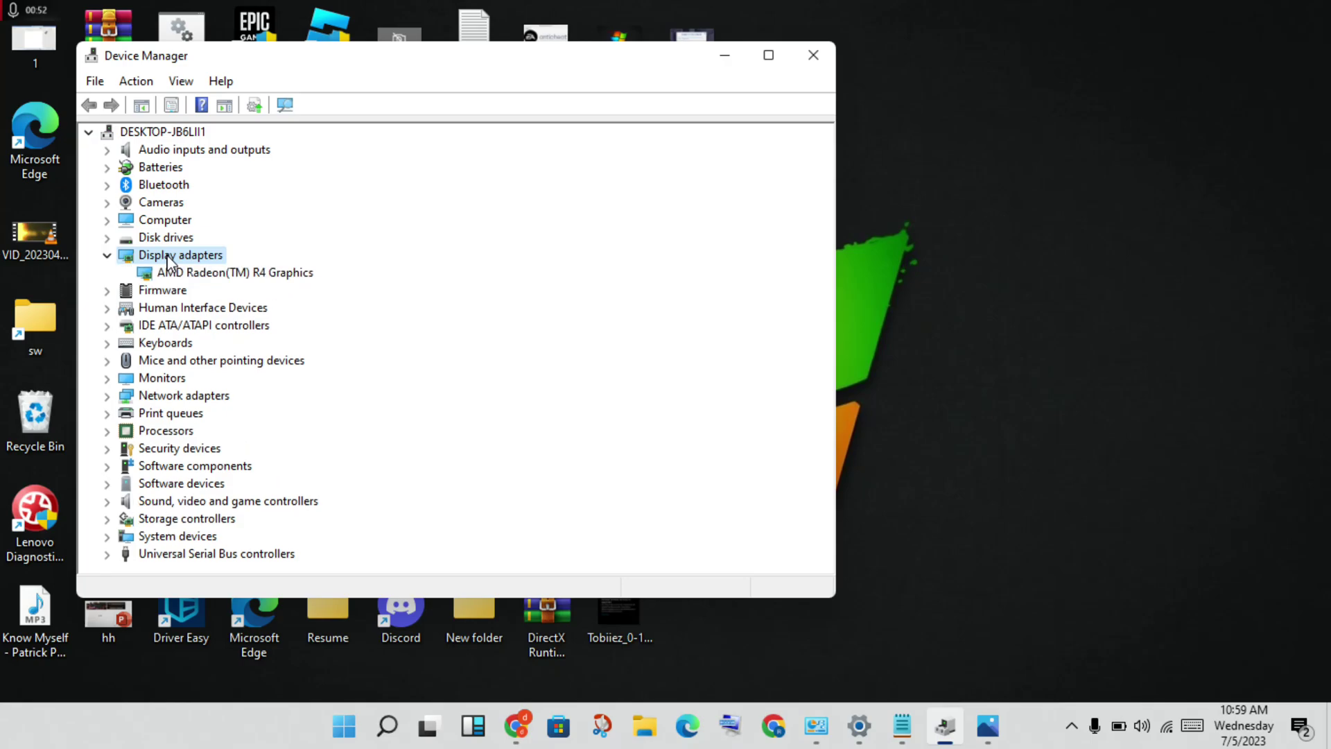
pyautogui.click(257, 274)
pyautogui.rightClick(257, 274)
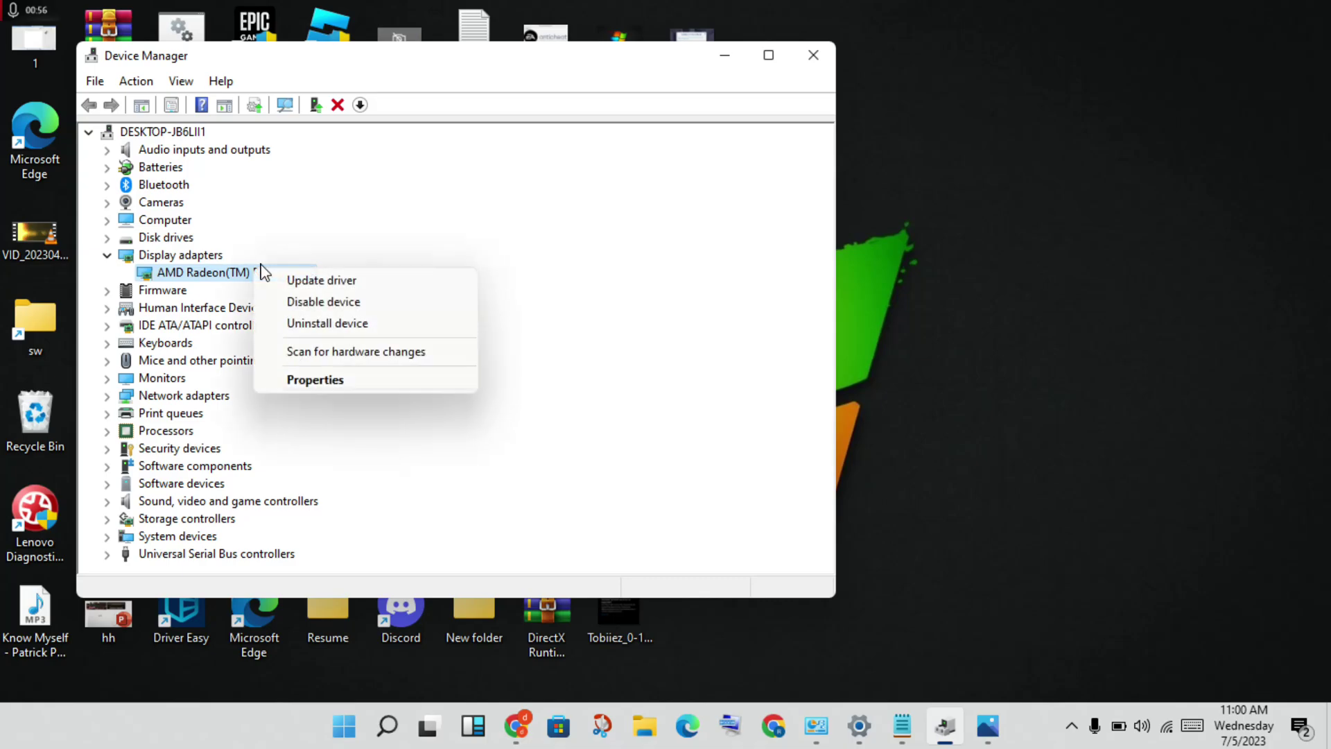
pyautogui.click(327, 283)
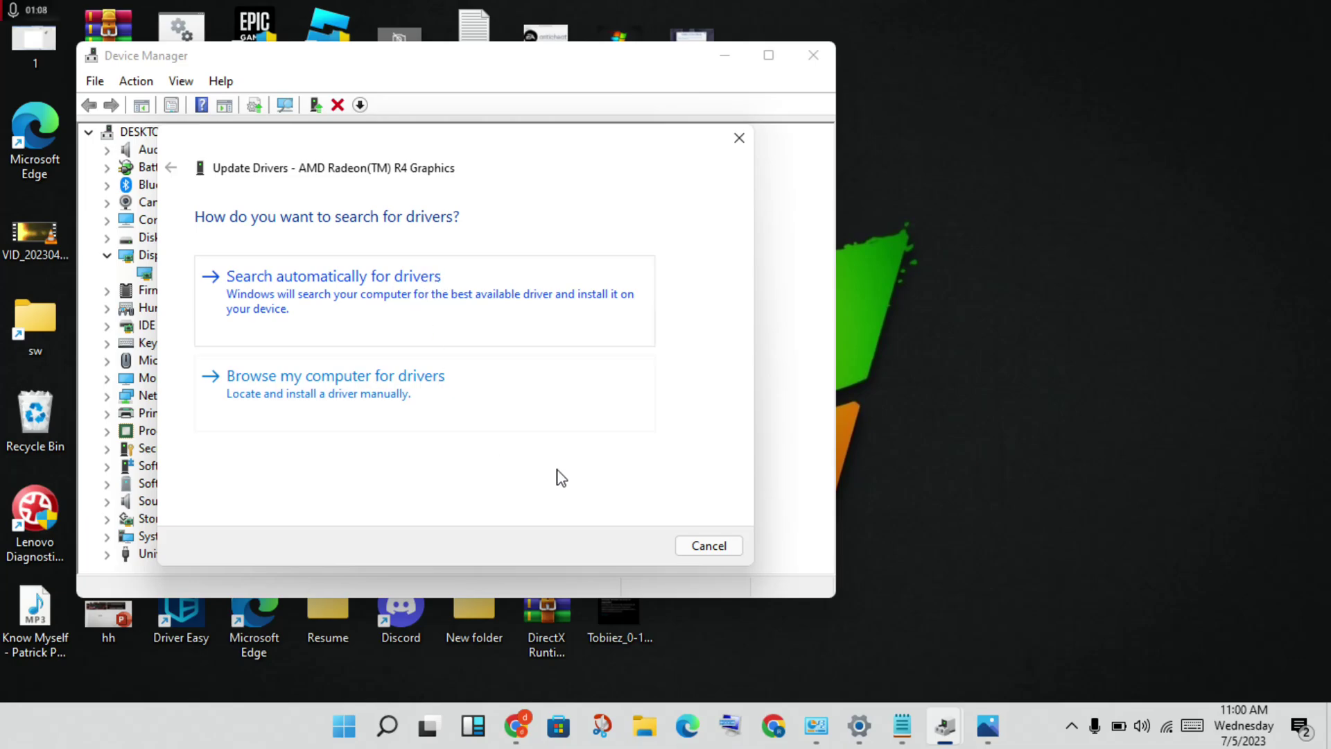
pyautogui.click(711, 548)
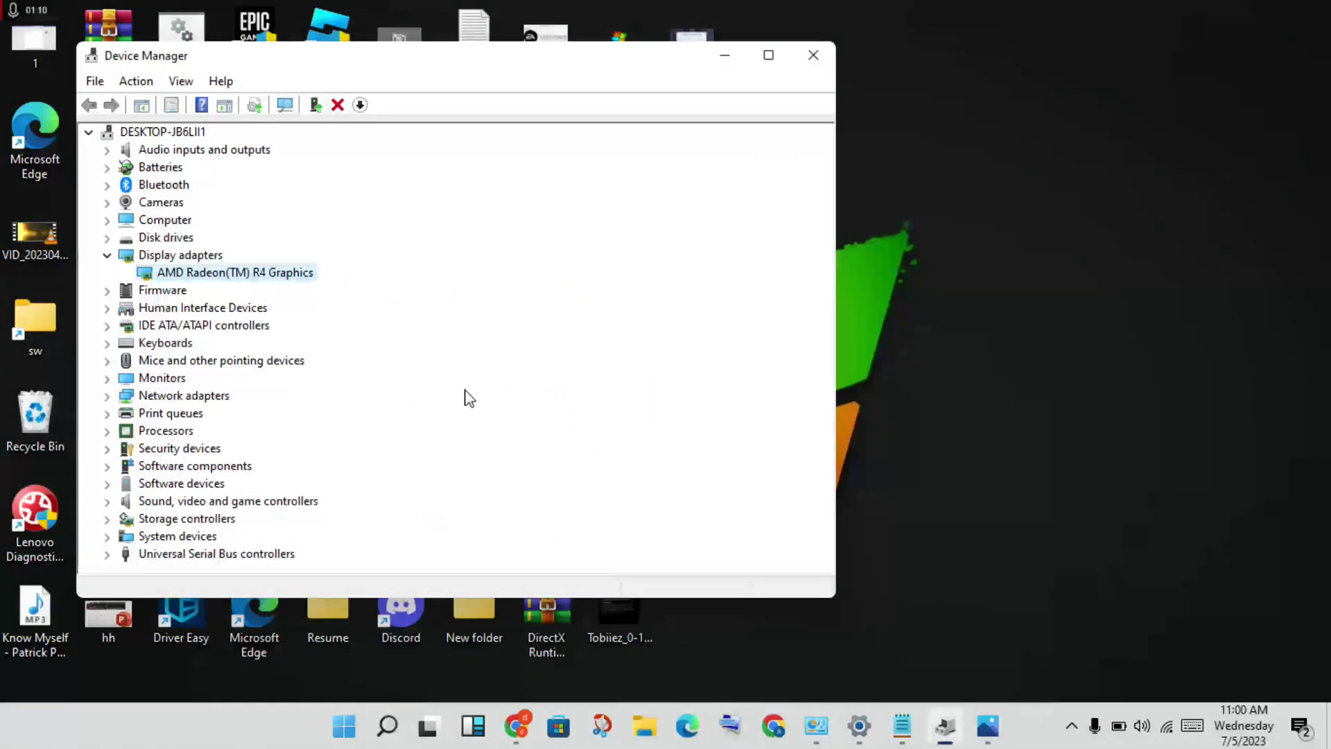
pyautogui.click(815, 57)
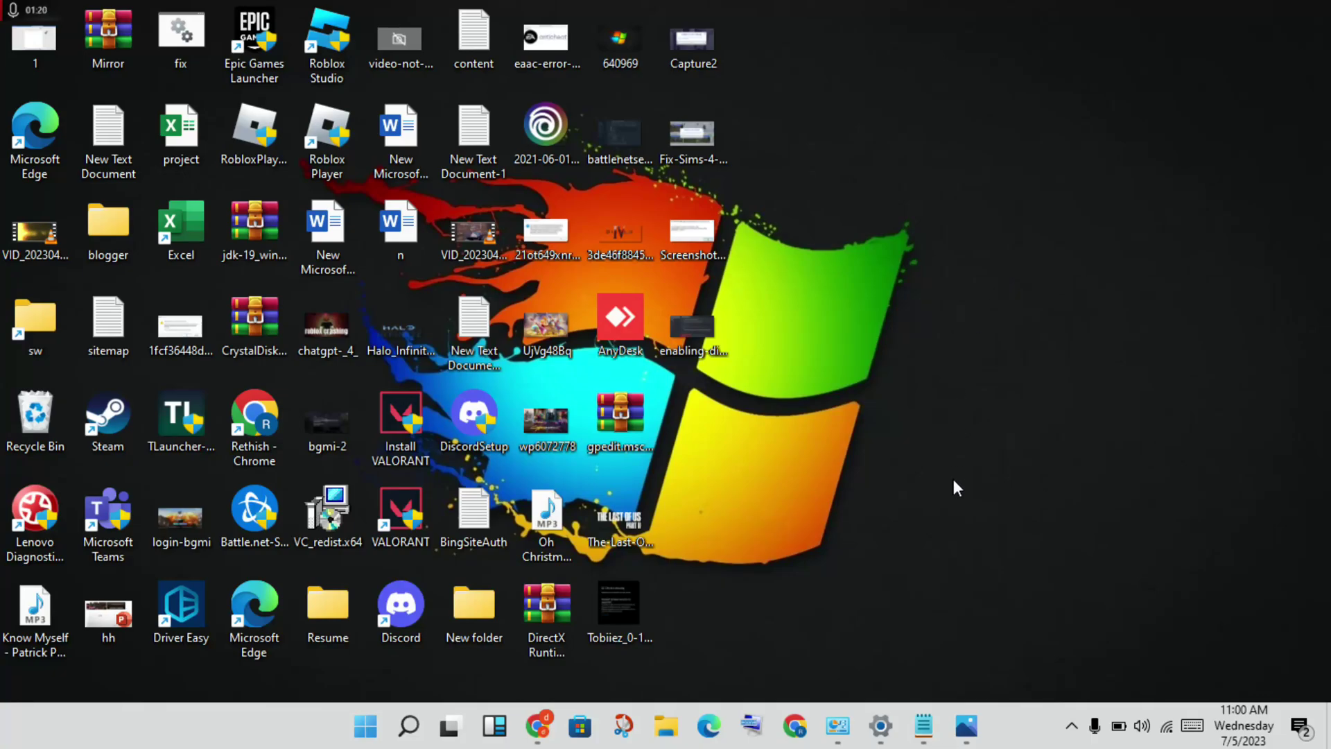
pyautogui.click(881, 725)
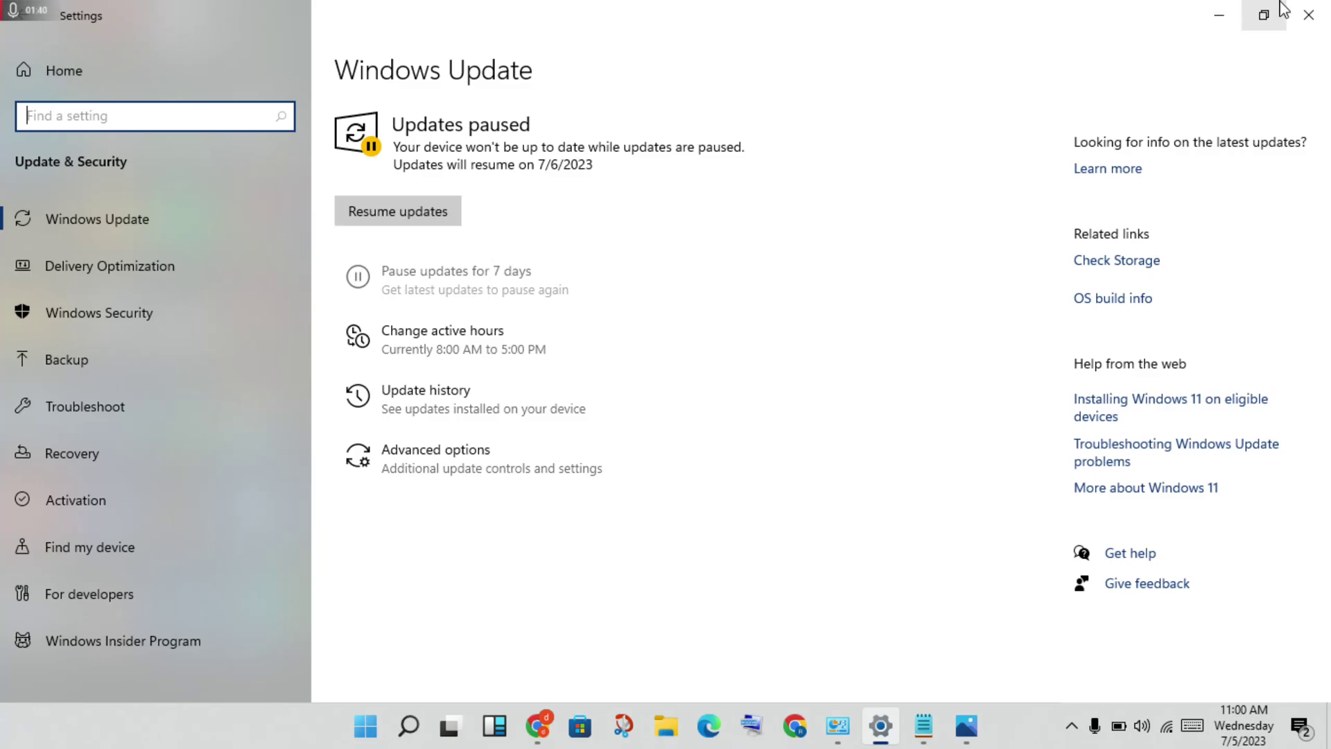
# Minimize Settings and restore it to the Windows Update page showing updates paused until 7/6/2023
pyautogui.click(1219, 14)
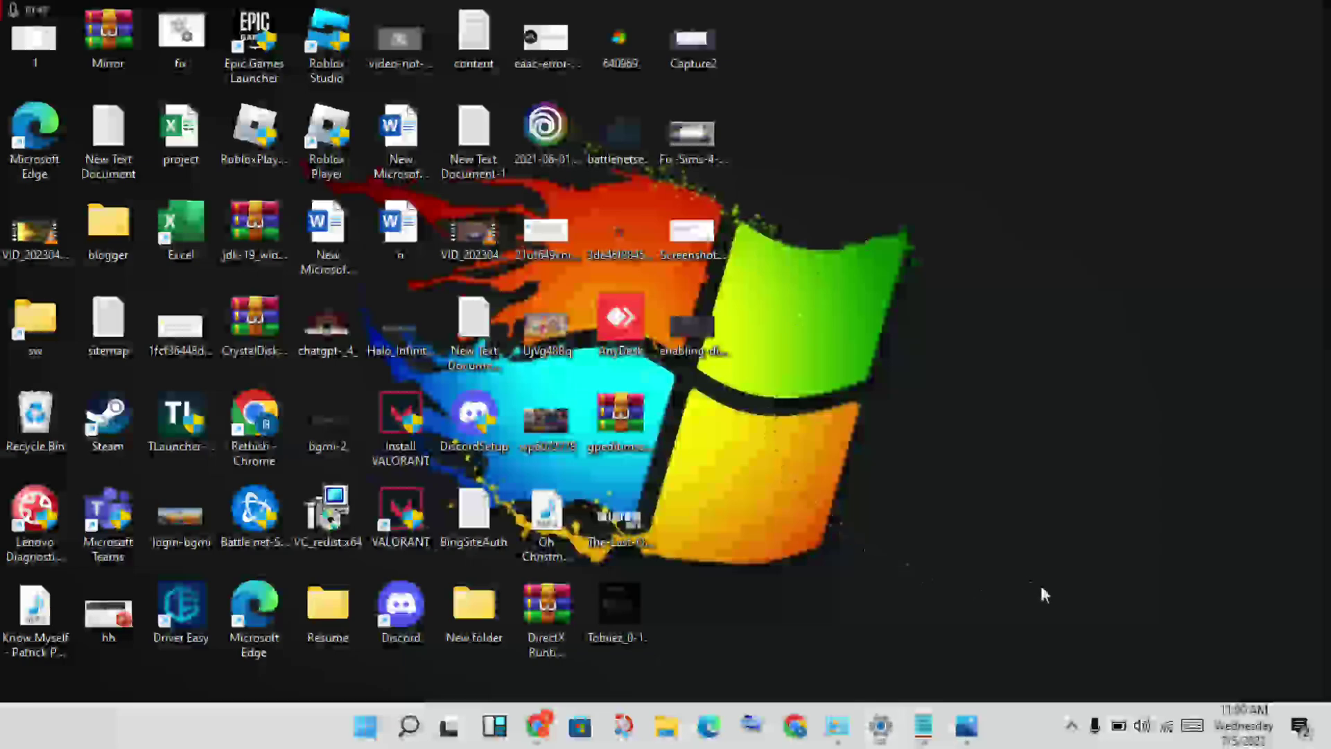
pyautogui.click(880, 726)
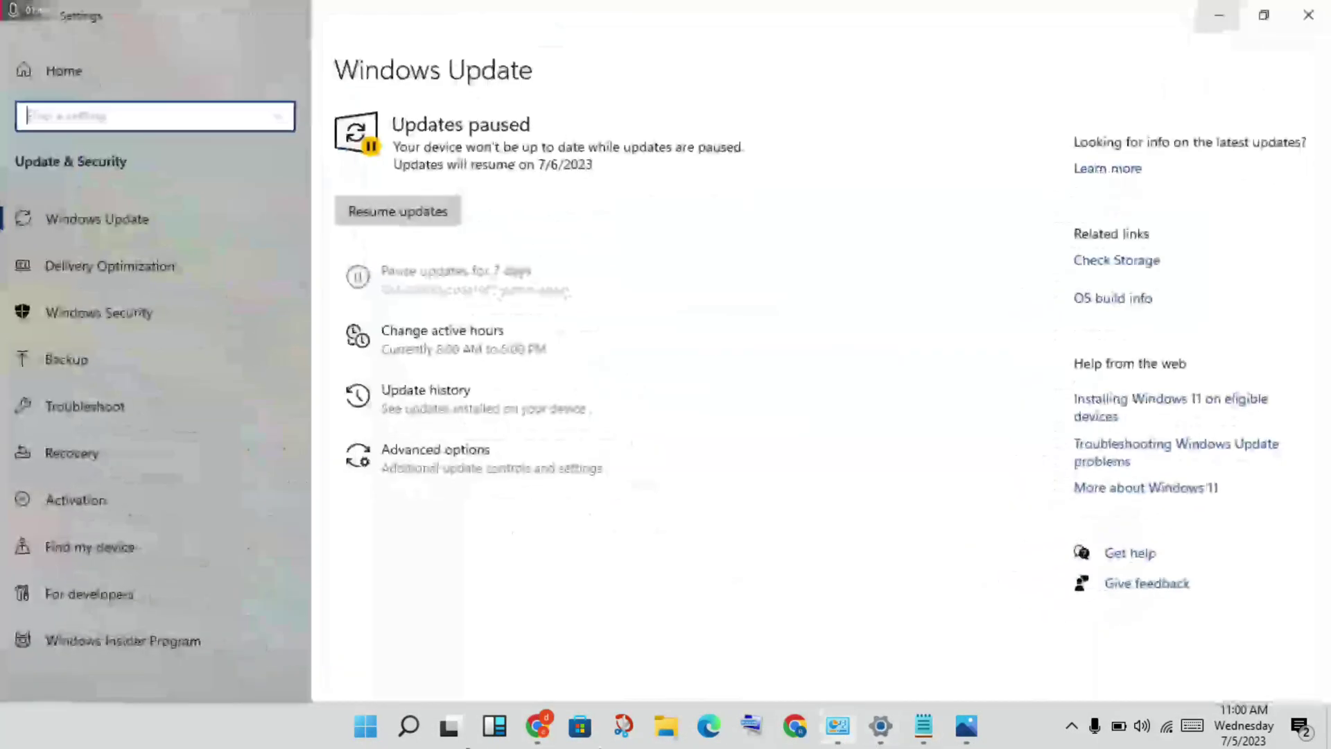
# Navigate from the main Settings categories to Display's per-app graphics settings
pyautogui.click(53, 70)
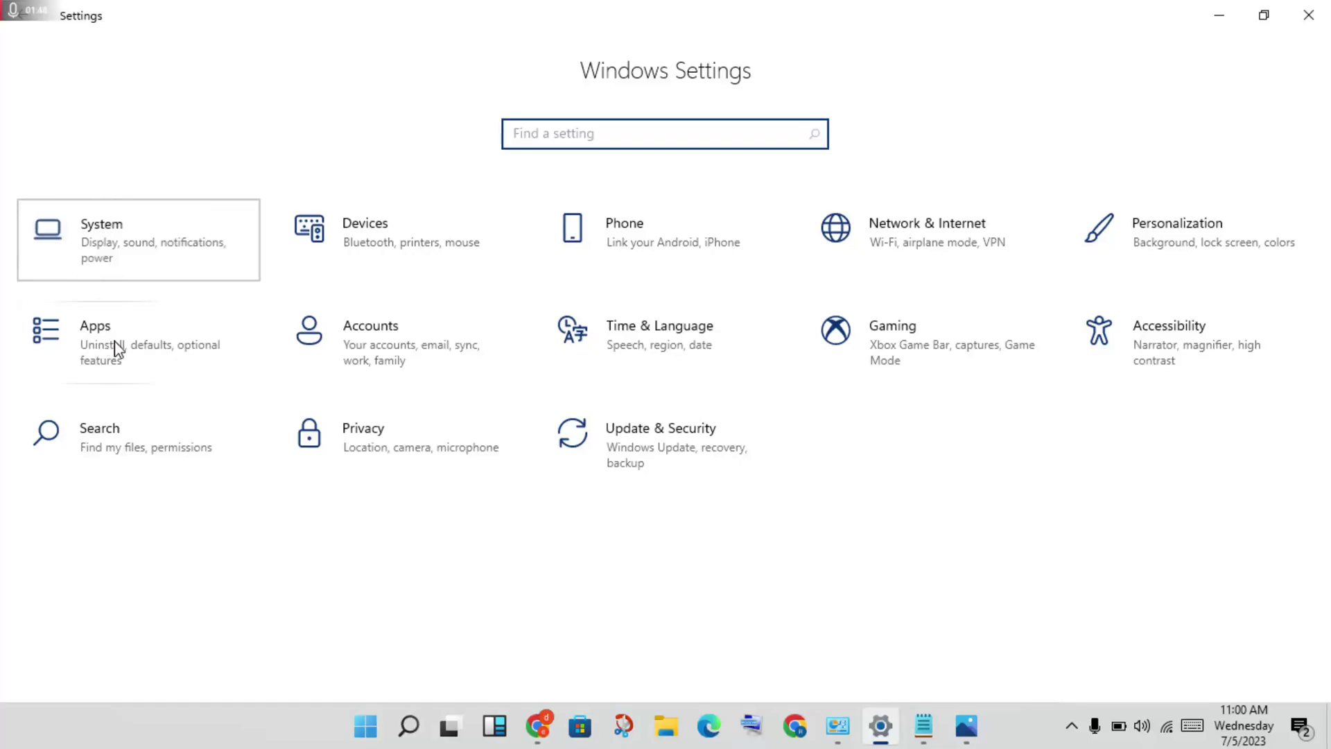
pyautogui.click(186, 287)
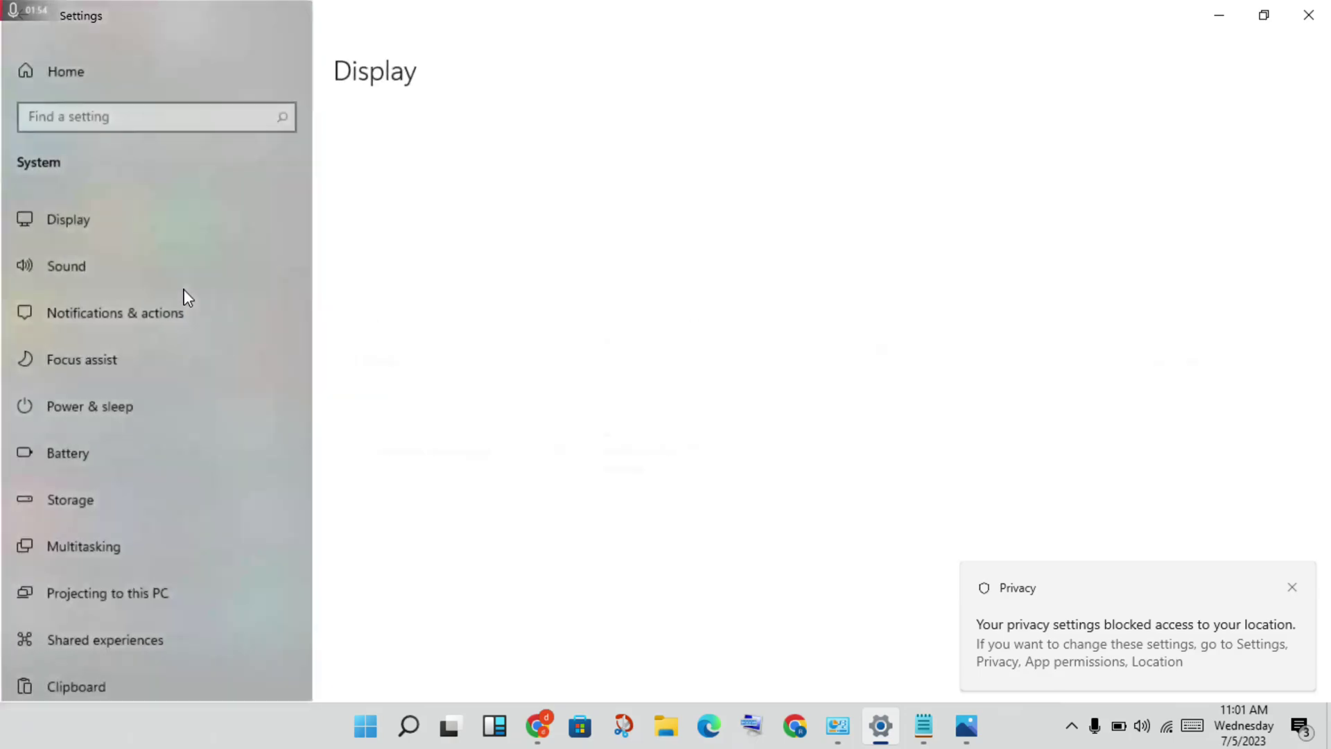
pyautogui.scroll(-2, 686, 419)
pyautogui.scroll(-5, 686, 419)
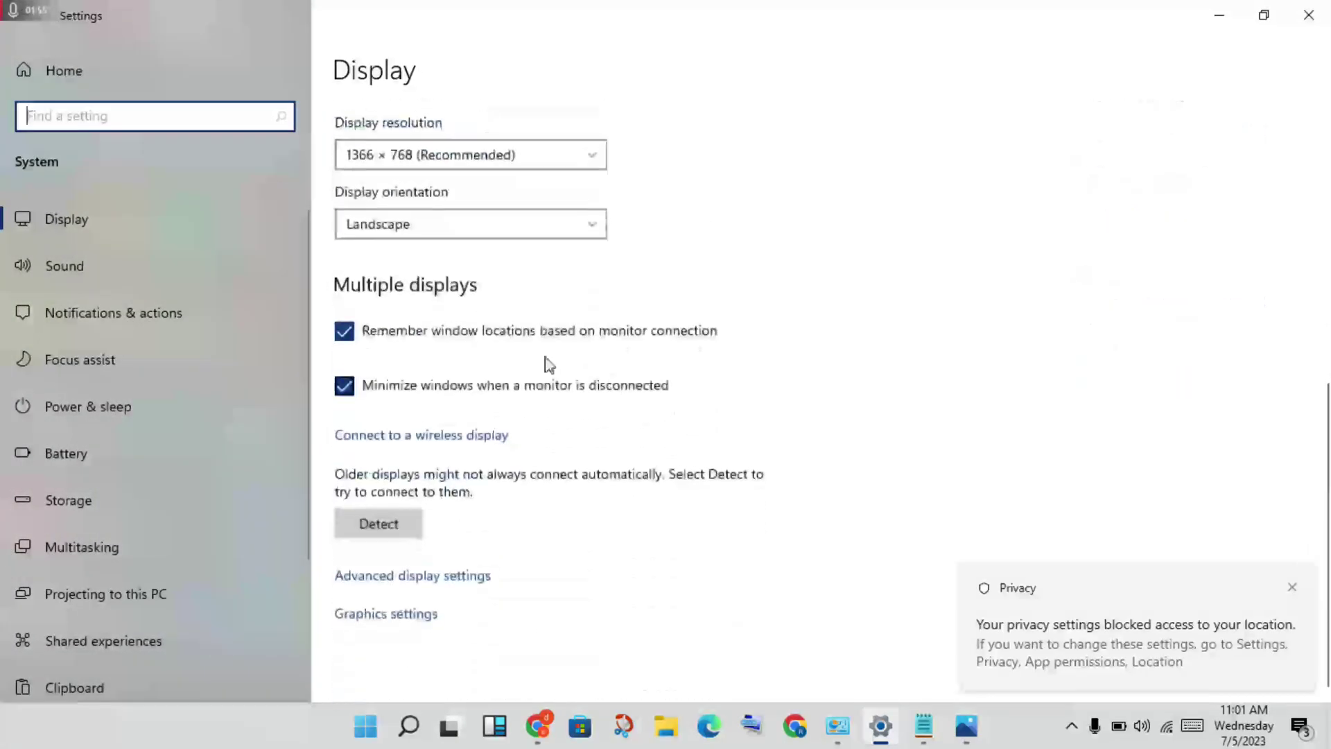
pyautogui.click(399, 616)
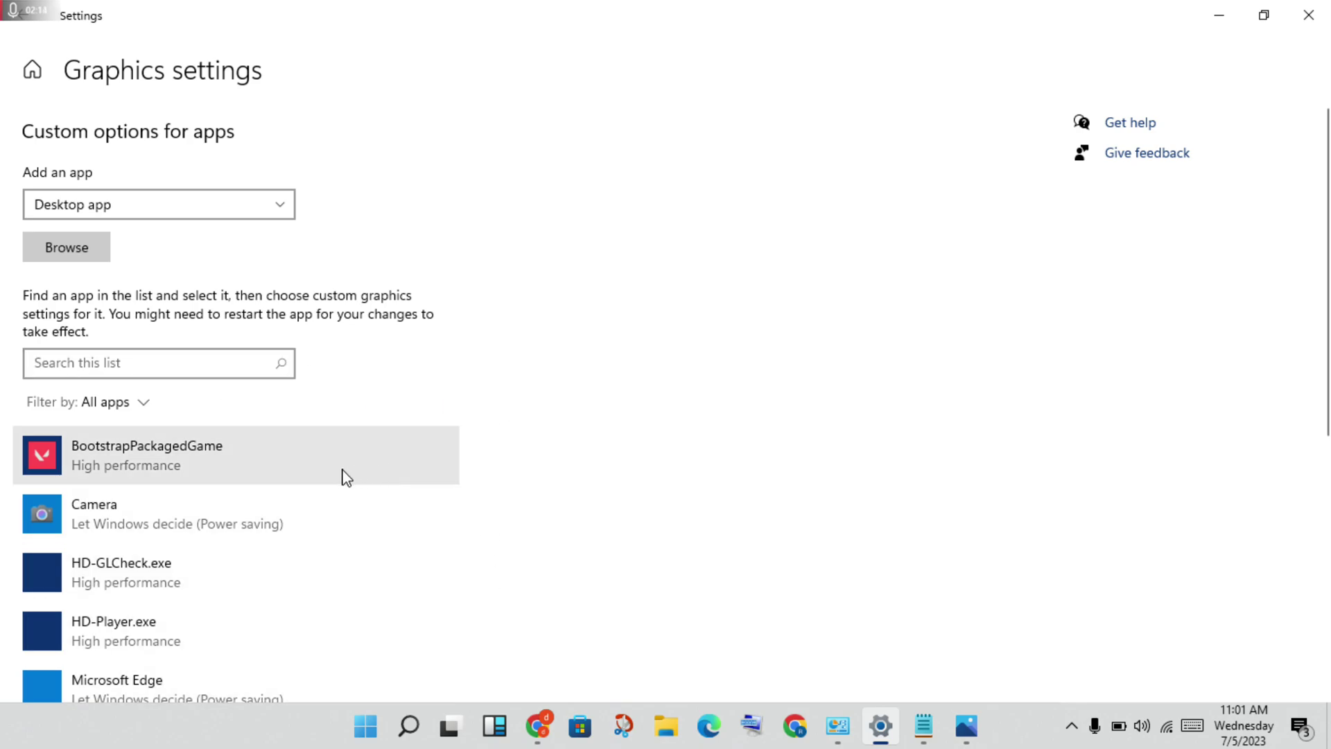
# Set BootstrapPackagedGame's graphics preference to High performance, save, and close Settings
pyautogui.click(156, 459)
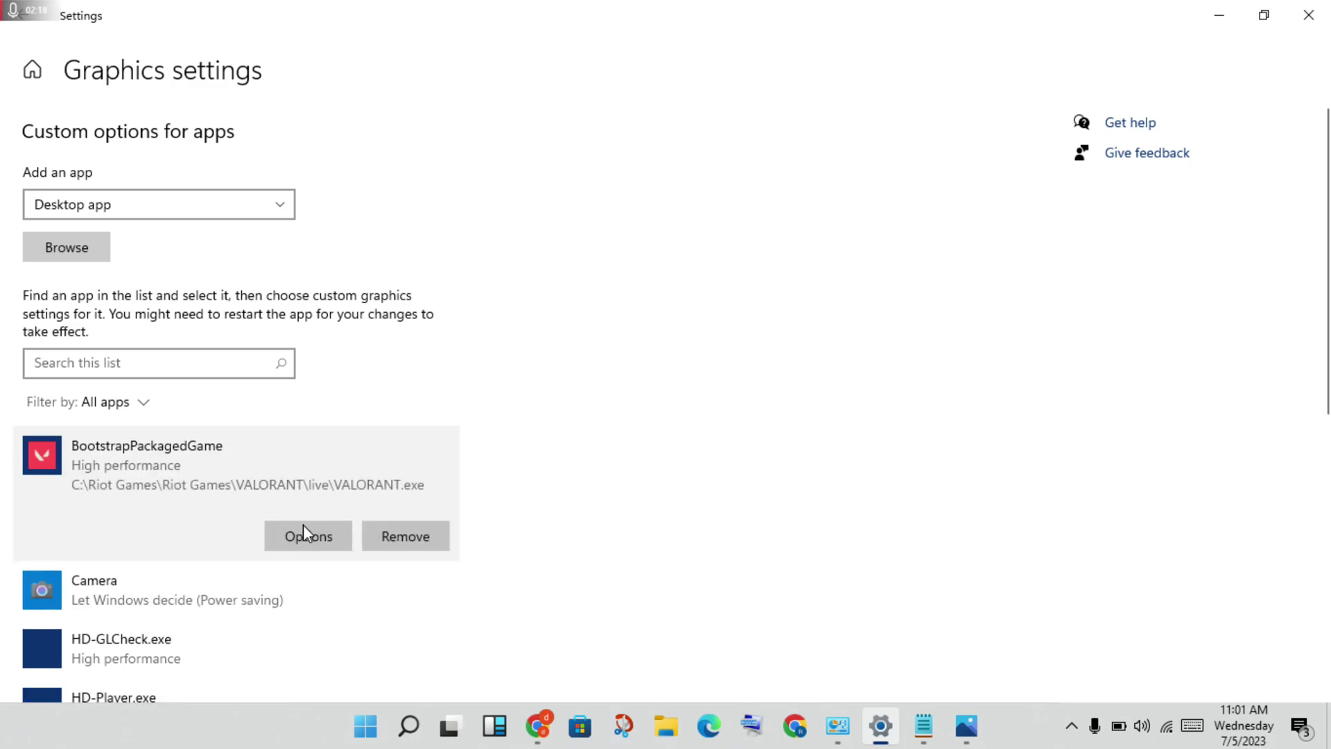
pyautogui.click(305, 530)
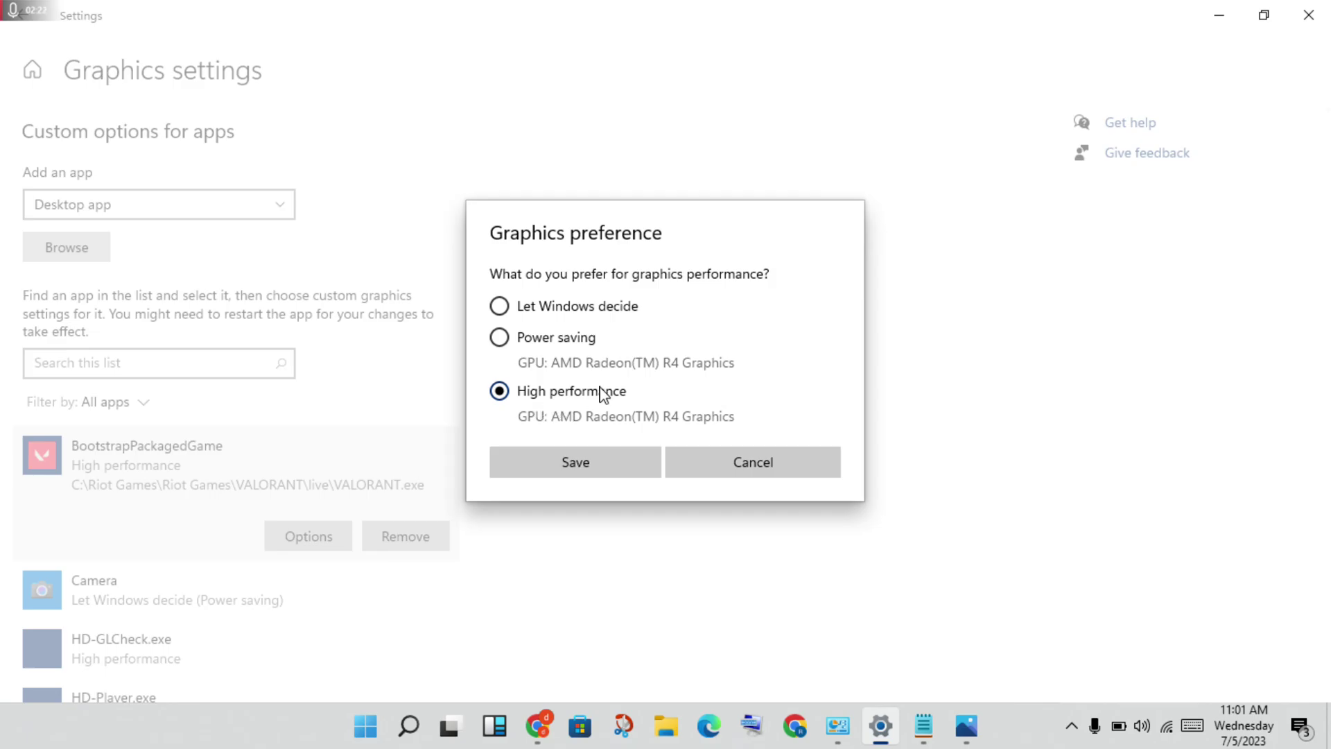
pyautogui.click(572, 474)
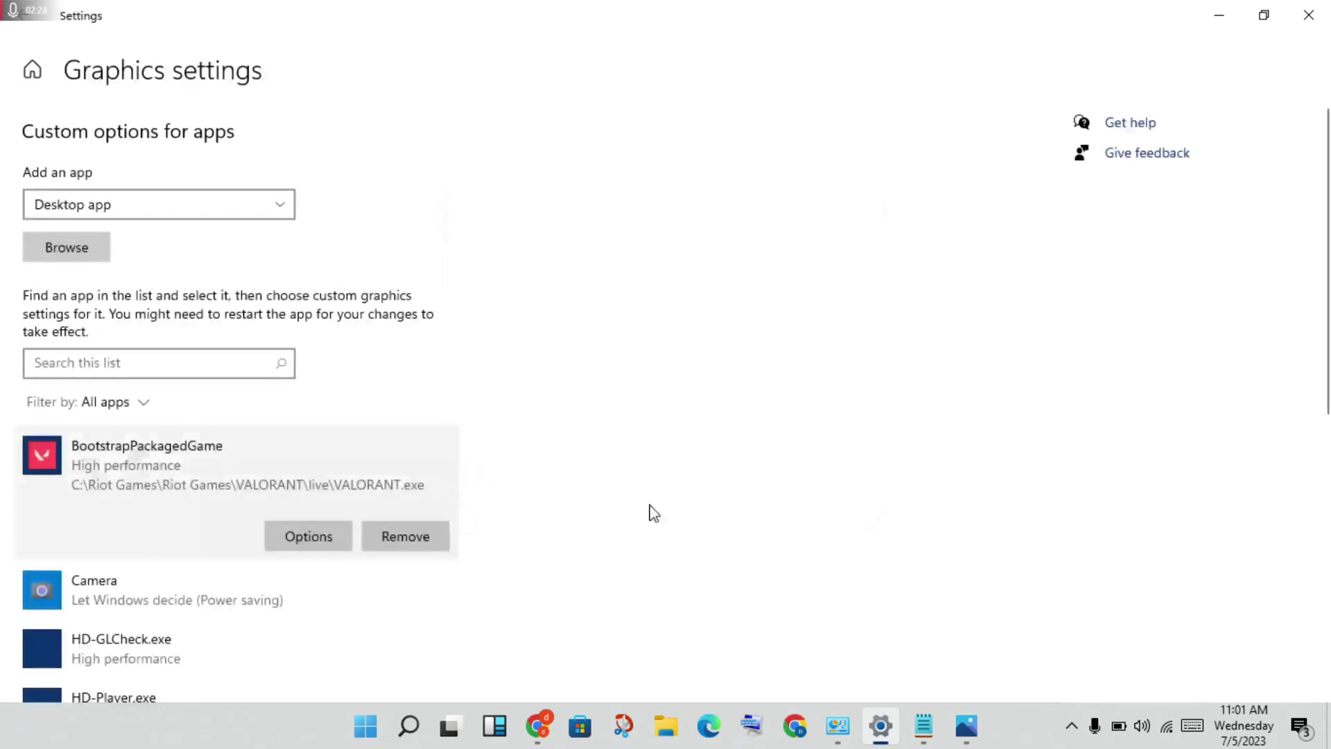
pyautogui.click(1309, 10)
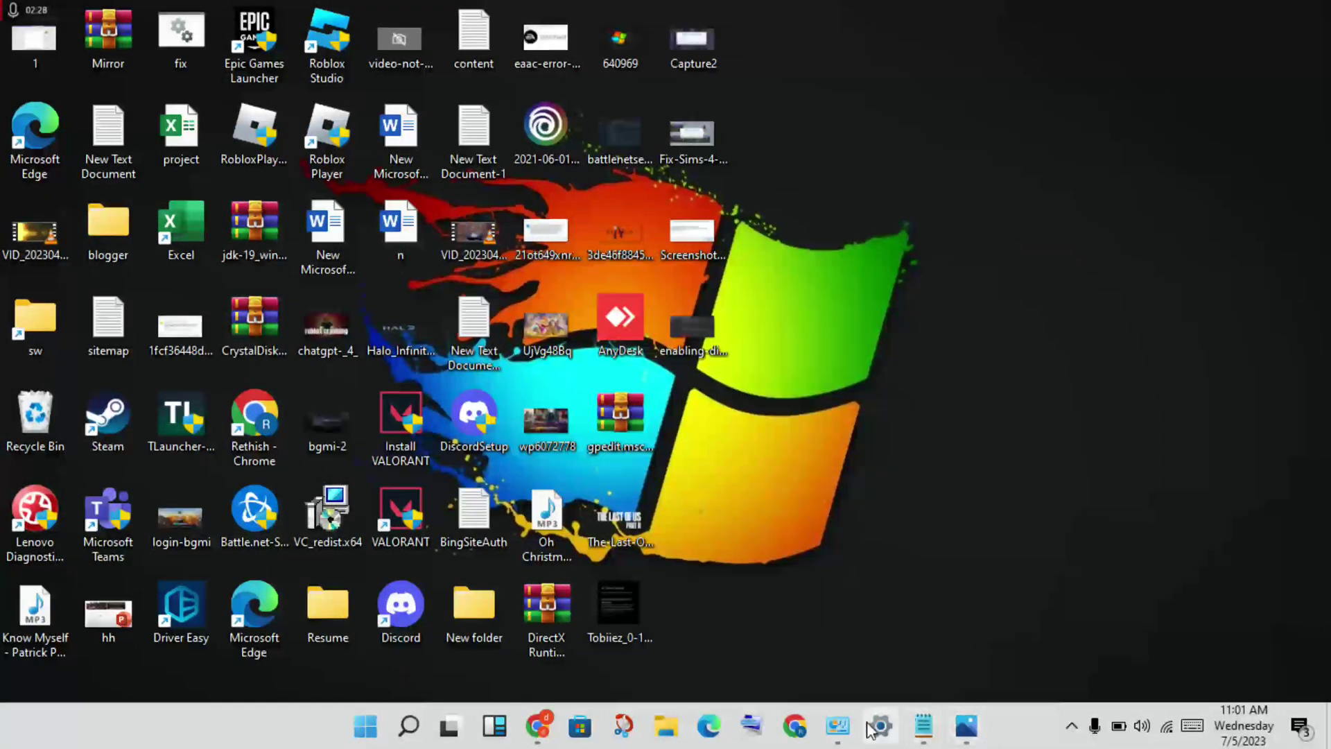
# Open the Windows Firewall allowed-apps list in Control Panel and unlock it for editing
pyautogui.click(844, 736)
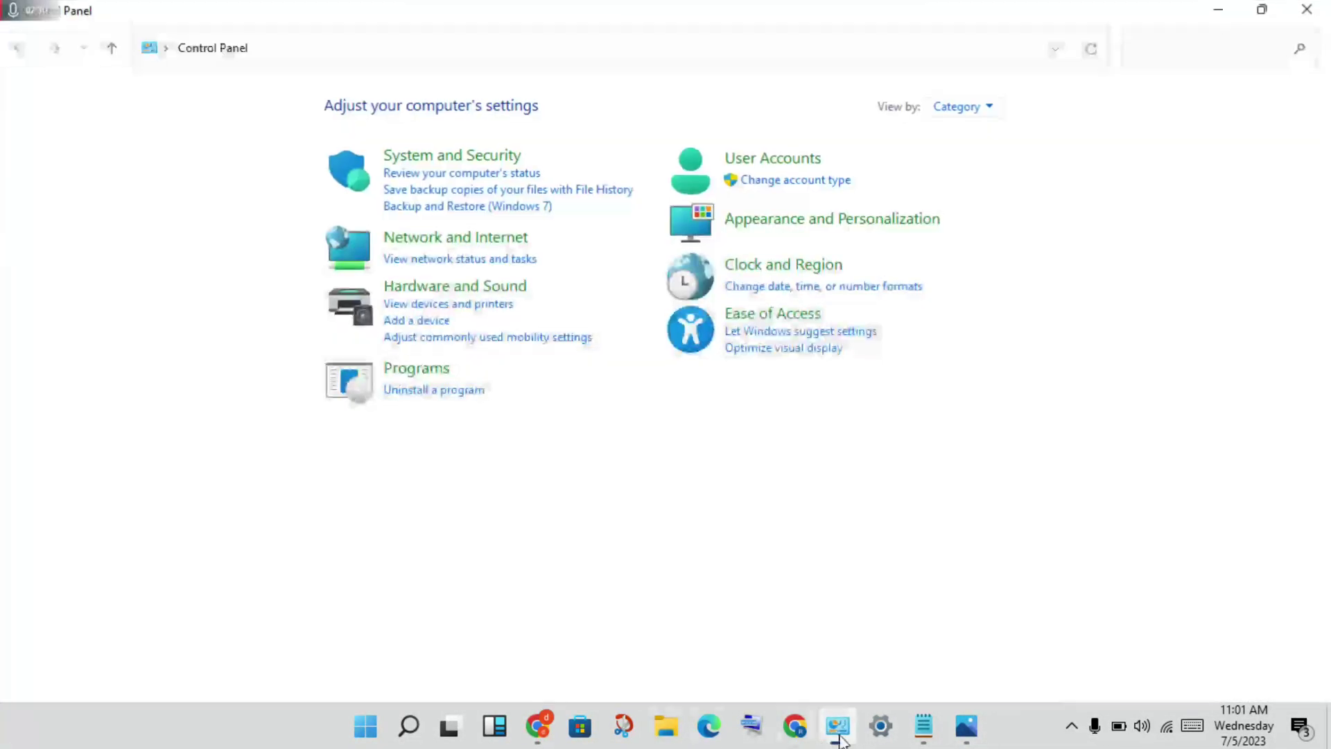
pyautogui.click(425, 156)
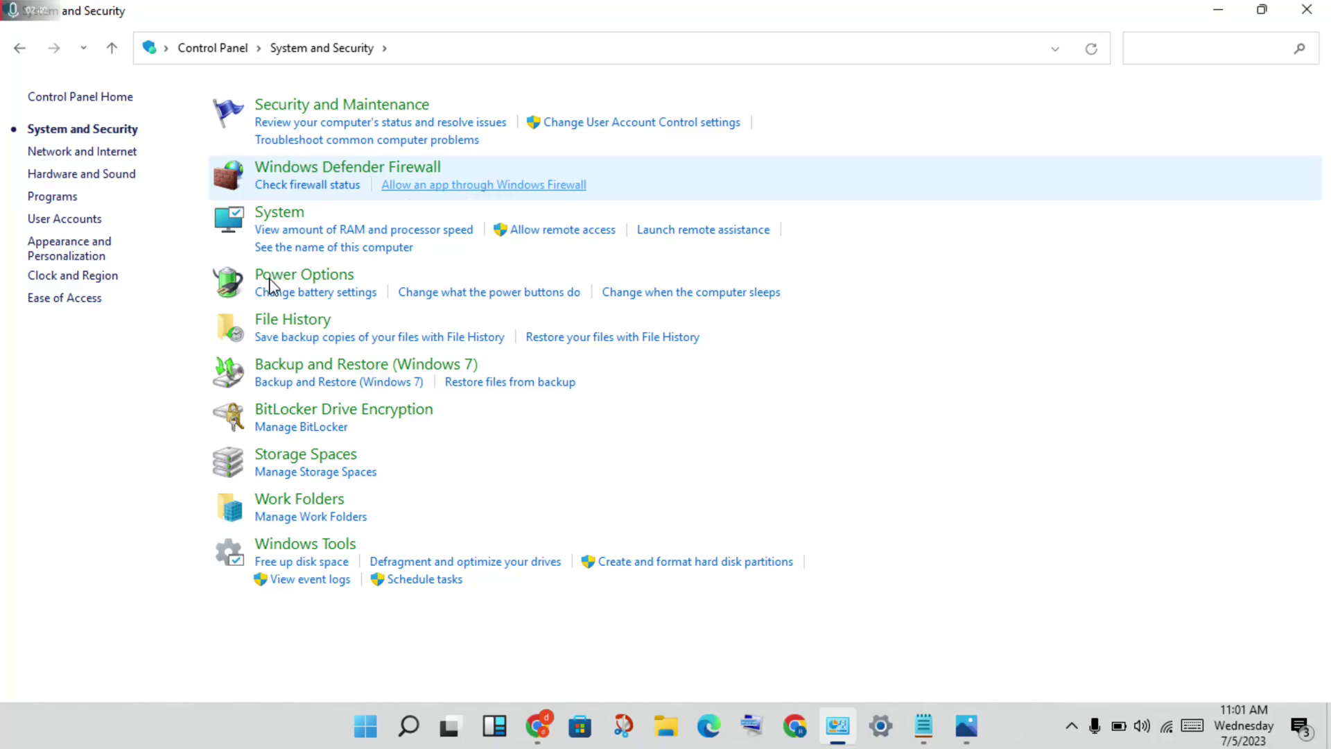
pyautogui.click(310, 274)
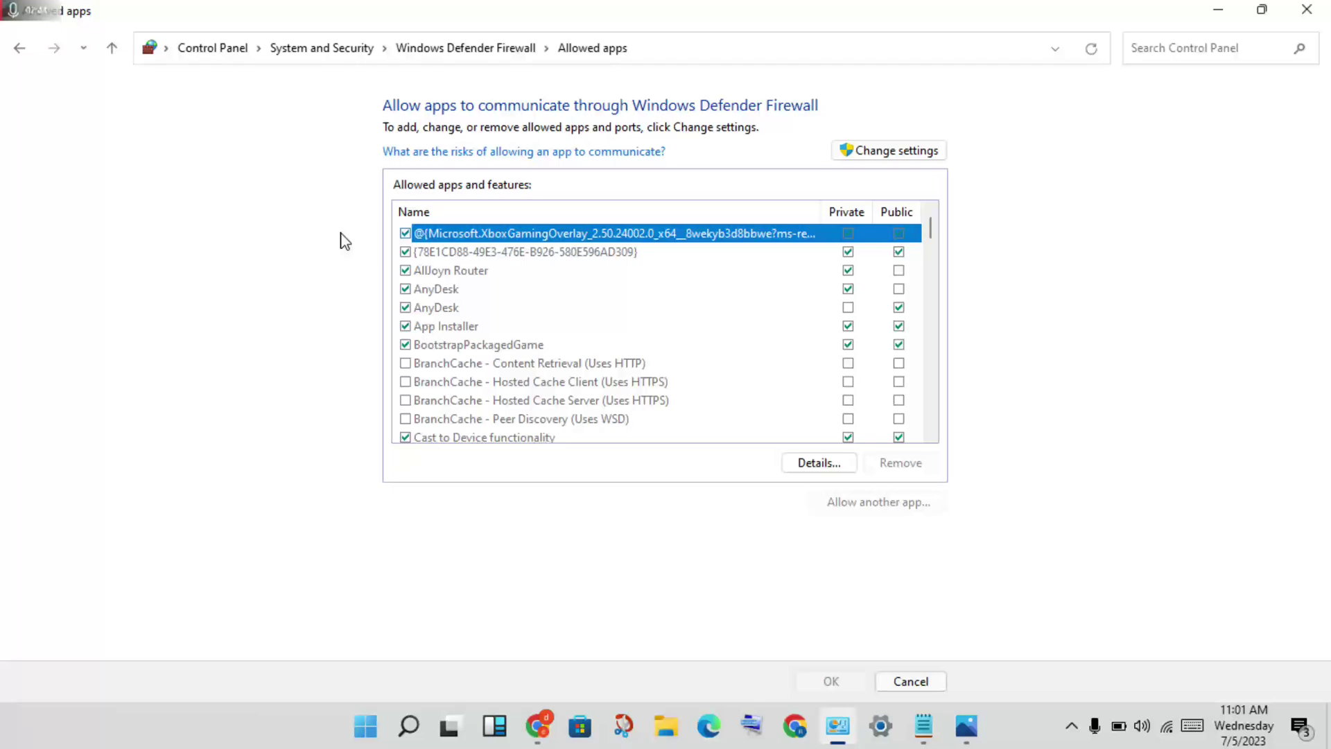
pyautogui.click(890, 158)
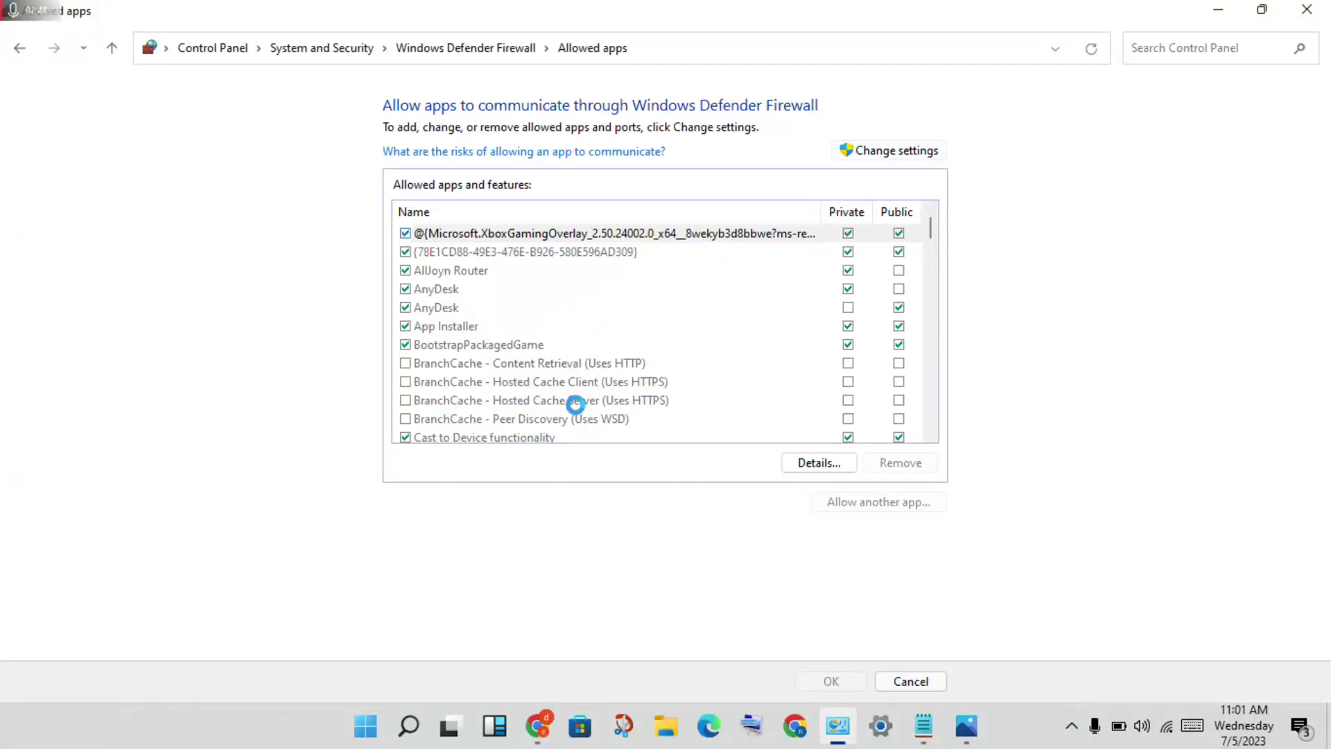
# Allow the second AnyDesk entry on Public networks, check Roblox, save with OK, and close
pyautogui.click(554, 349)
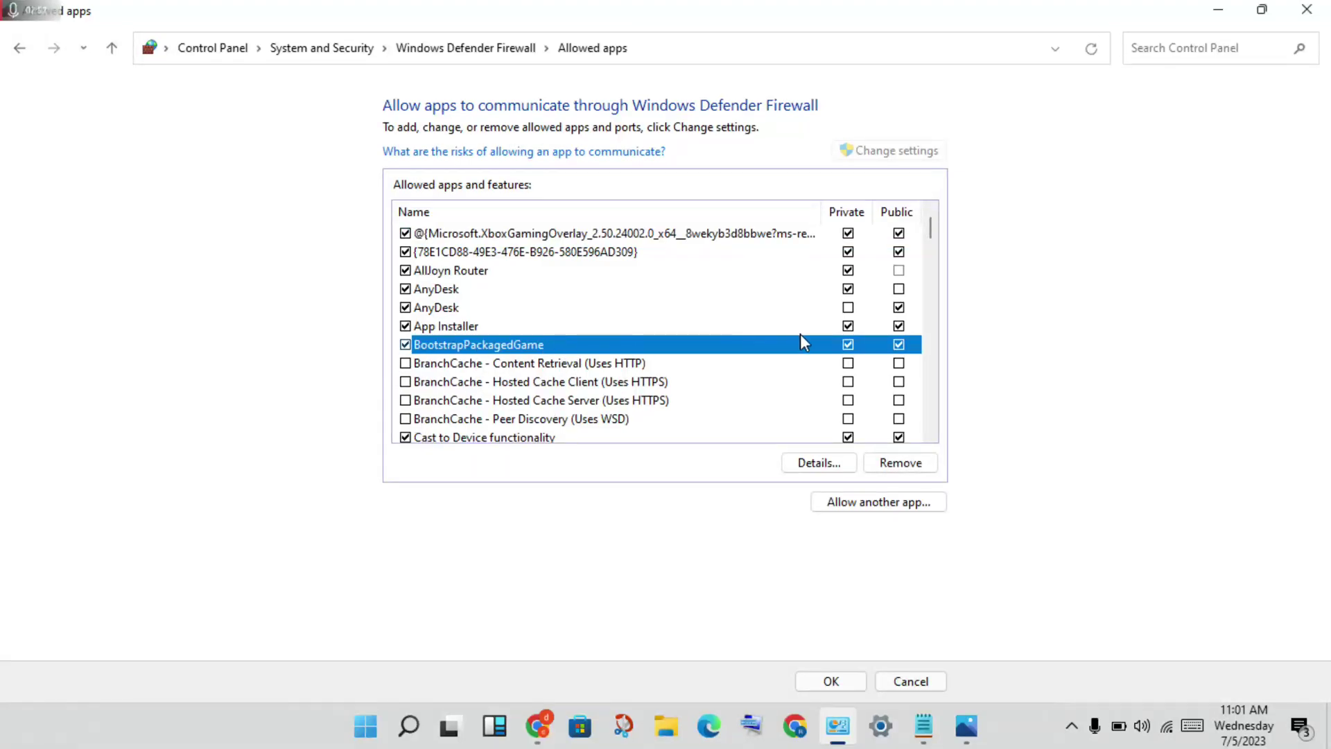
pyautogui.click(899, 307)
pyautogui.scroll(-10, 638, 316)
pyautogui.scroll(-10, 641, 316)
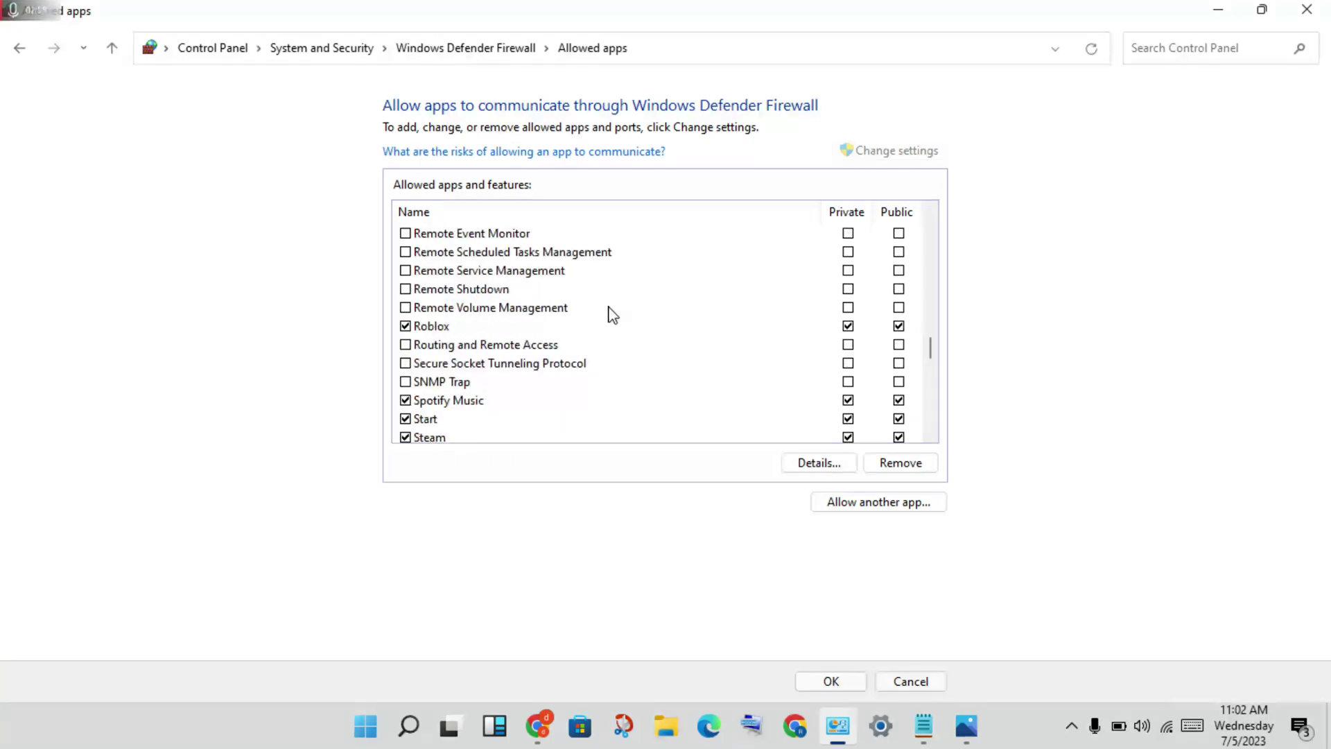
pyautogui.click(829, 310)
pyautogui.click(856, 330)
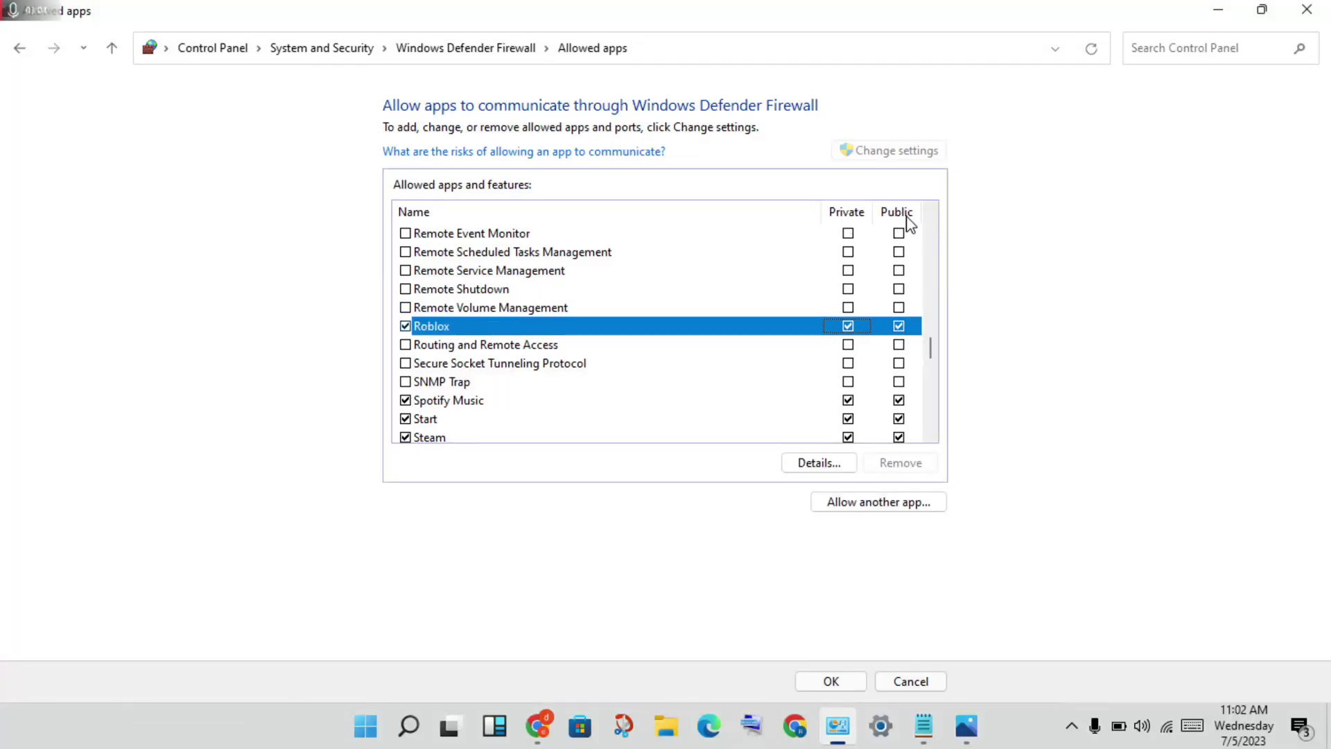
pyautogui.click(833, 683)
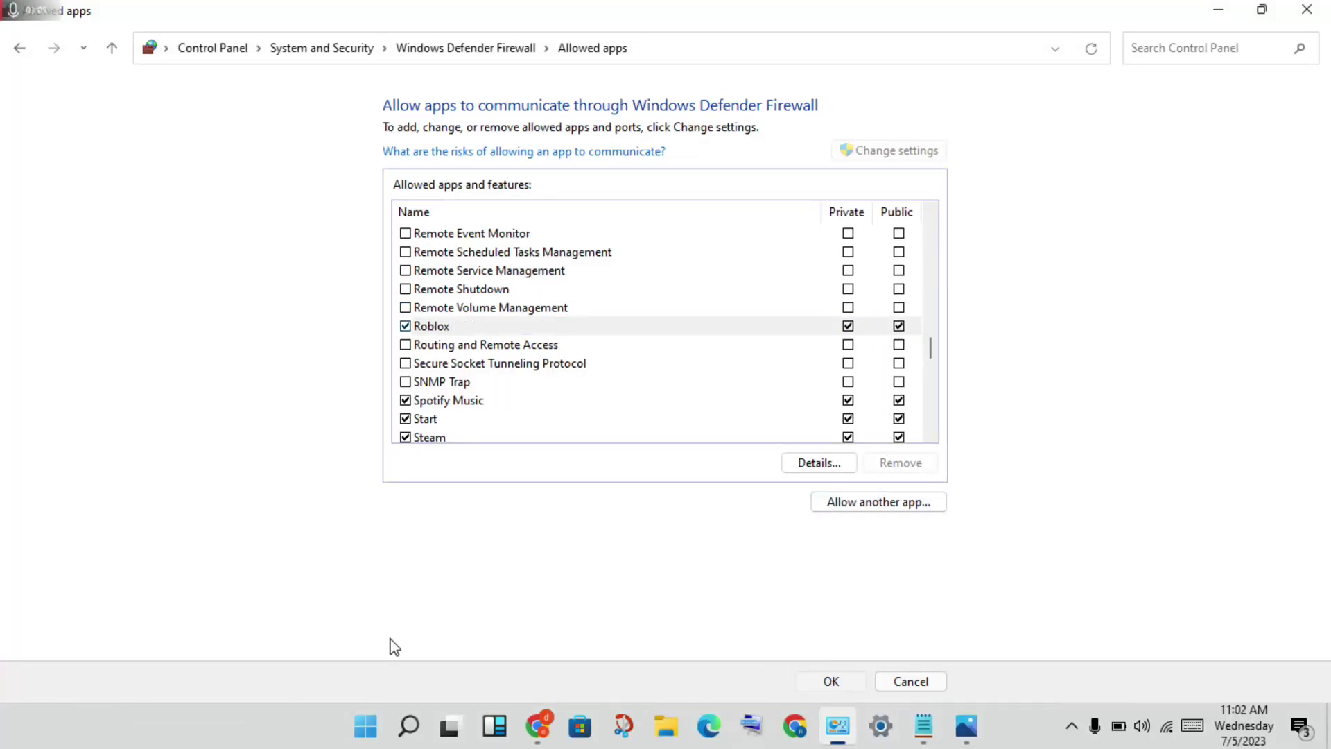
pyautogui.click(1310, 10)
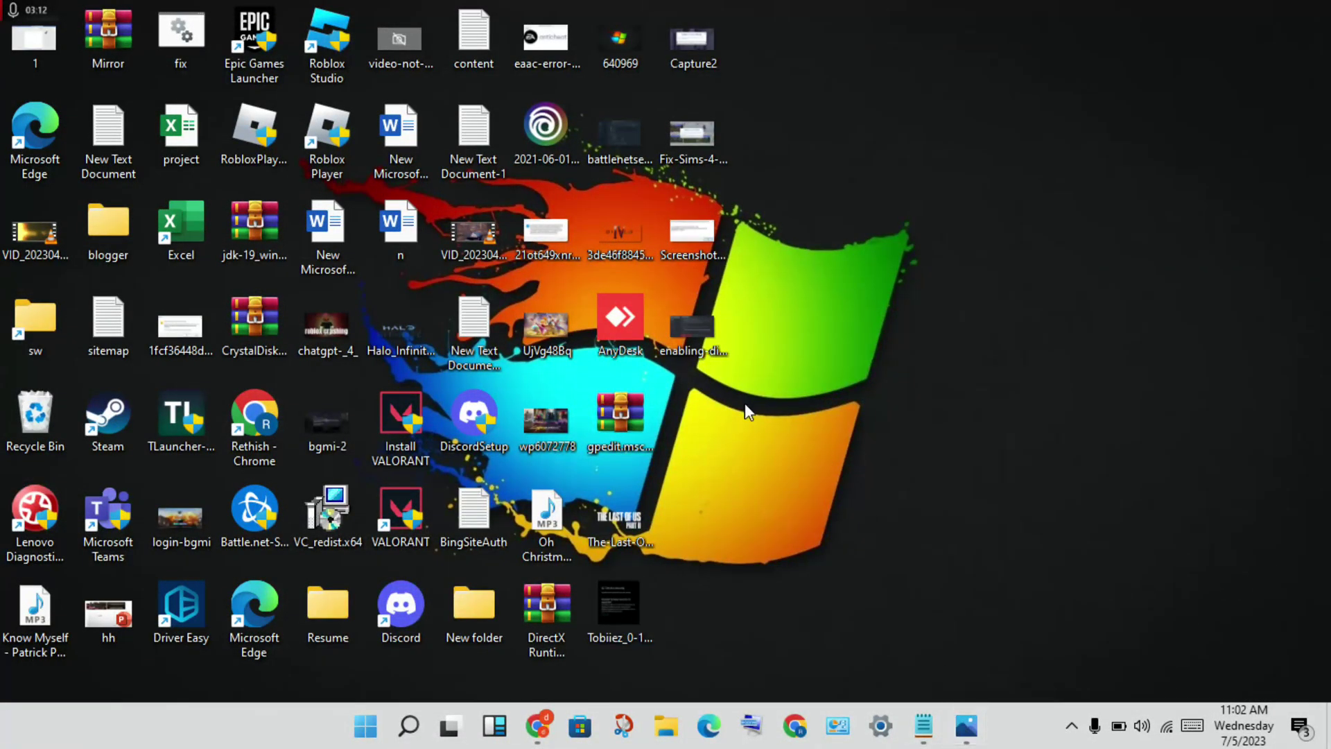
pyautogui.click(969, 728)
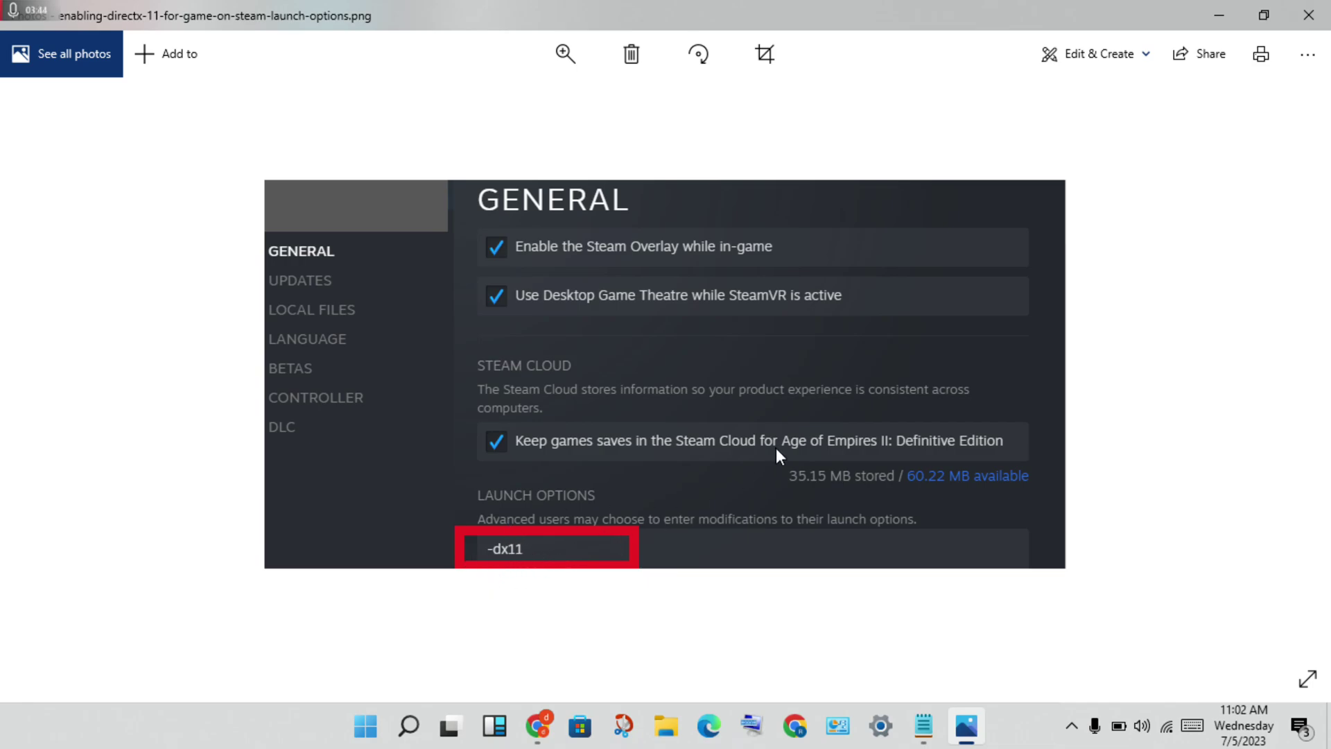
pyautogui.click(1308, 14)
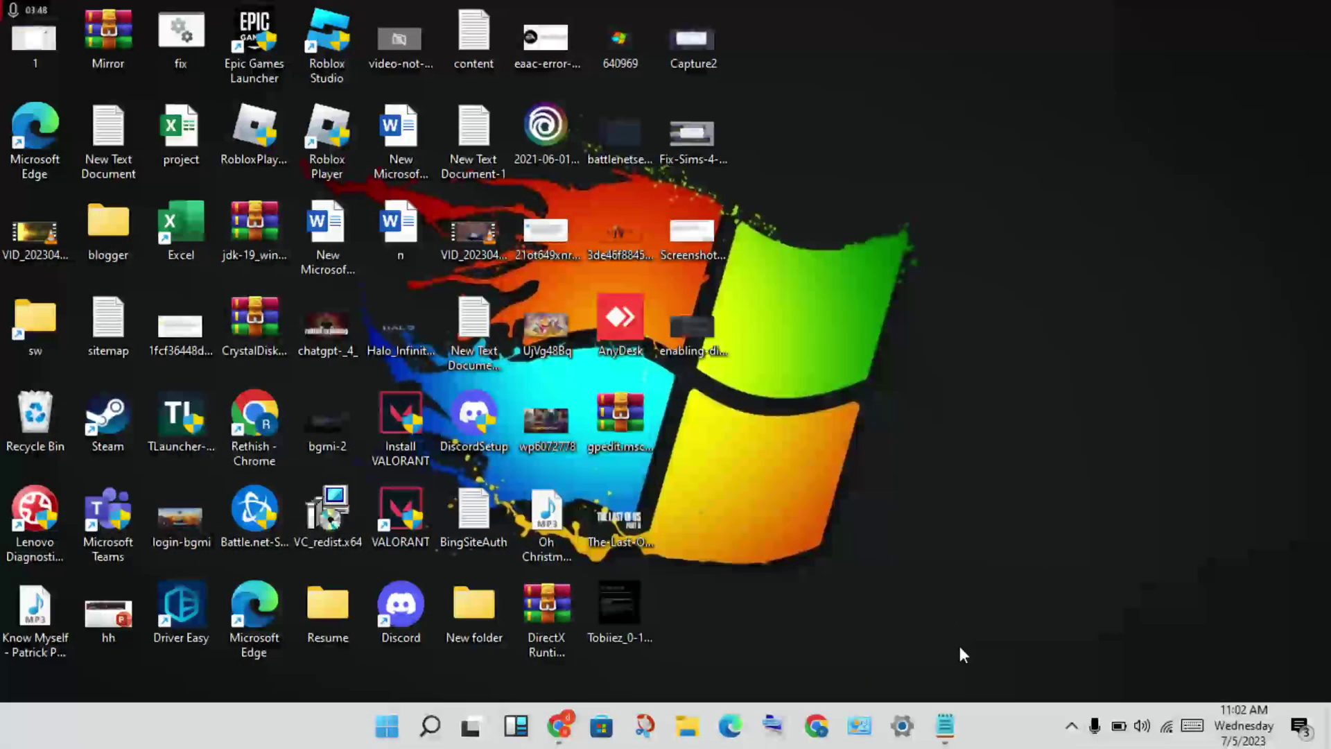
# Change the game name 'sims 4' in the launcher step to 'game'
pyautogui.click(945, 725)
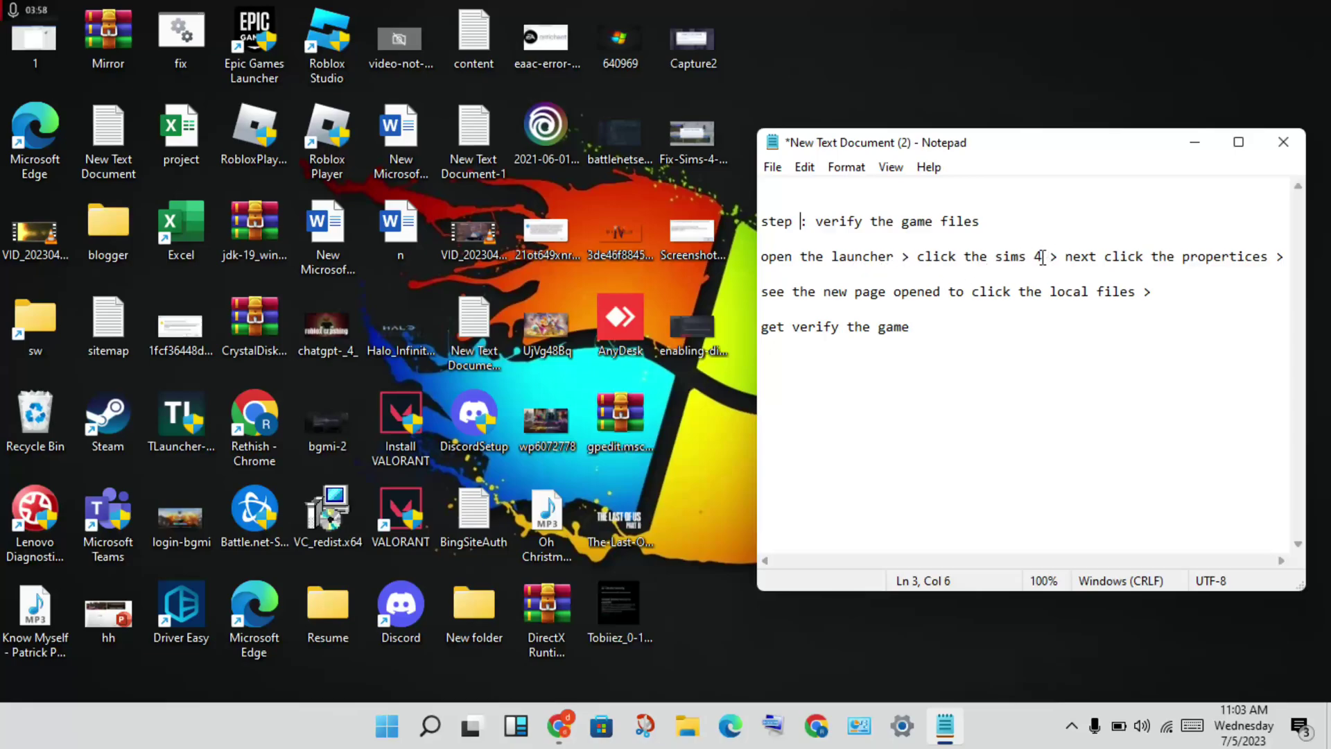
pyautogui.moveTo(1043, 256); pyautogui.dragTo(997, 258)
pyautogui.press('BackSpace')
pyautogui.write('apex')
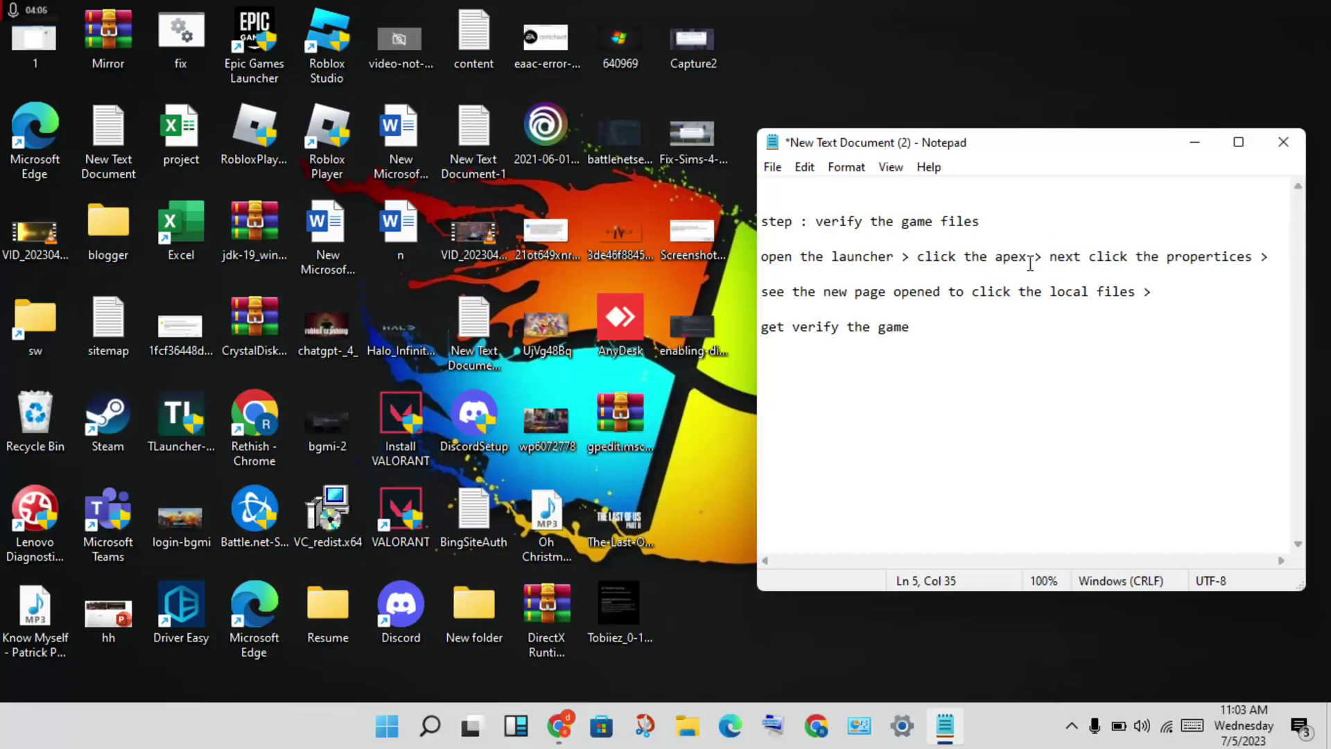
pyautogui.moveTo(1026, 258); pyautogui.dragTo(999, 260)
pyautogui.write('game')
# Insert 'right' before 'click' so it reads 'next right click the properties', then minimize Notepad
pyautogui.click(1089, 262)
pyautogui.write('r')
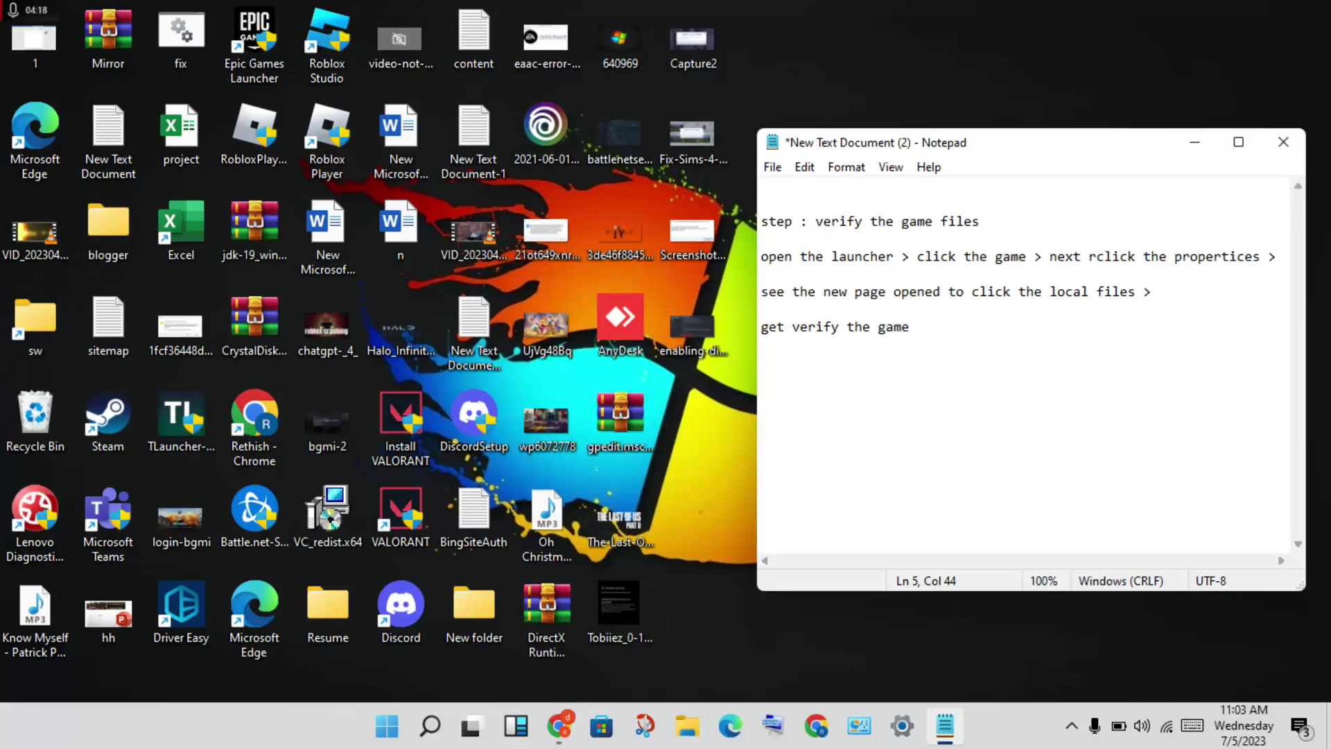
pyautogui.write('ight')
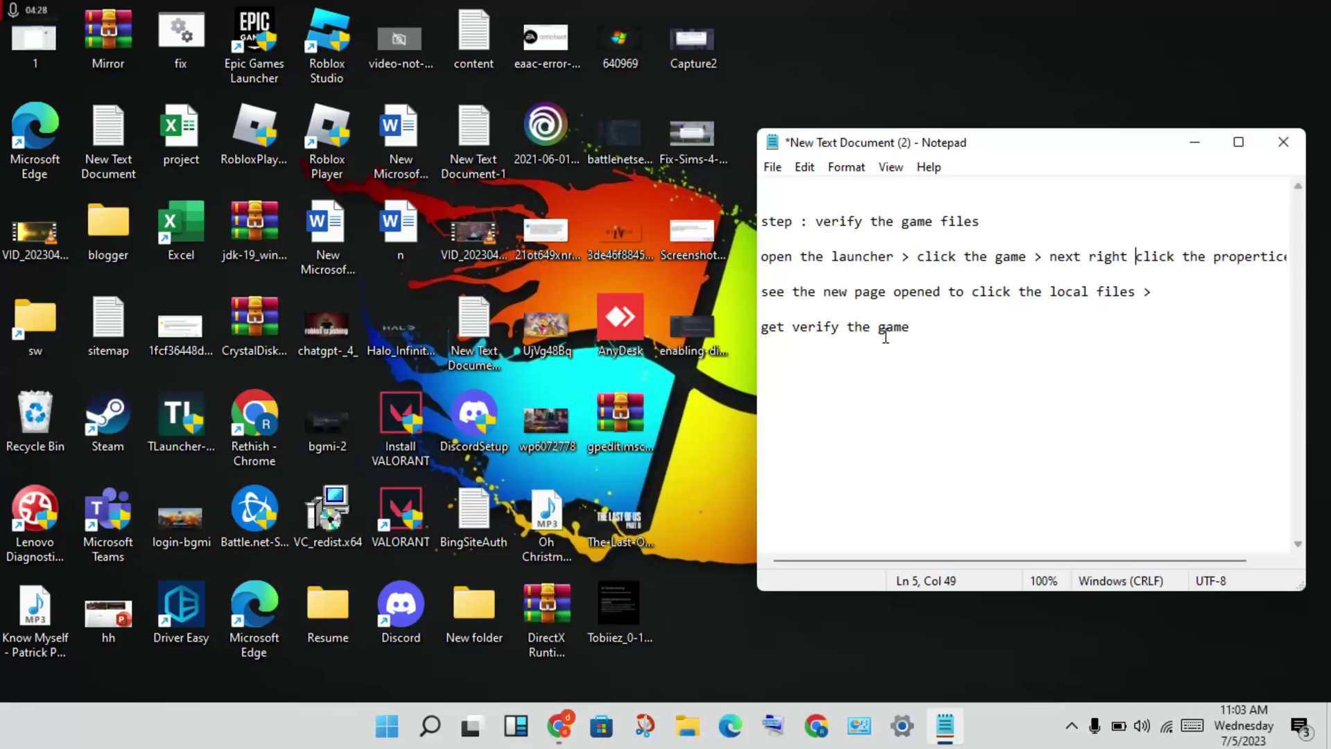
pyautogui.click(1194, 143)
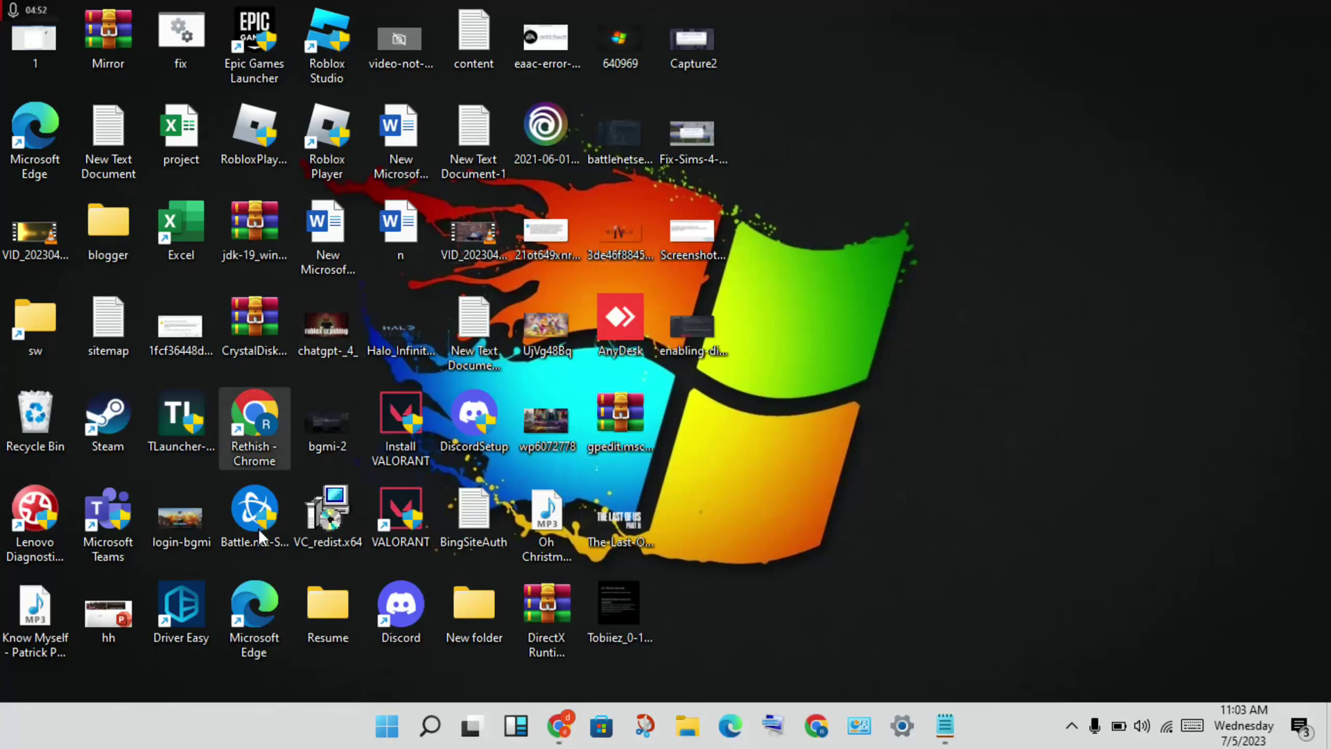
pyautogui.rightClick(415, 527)
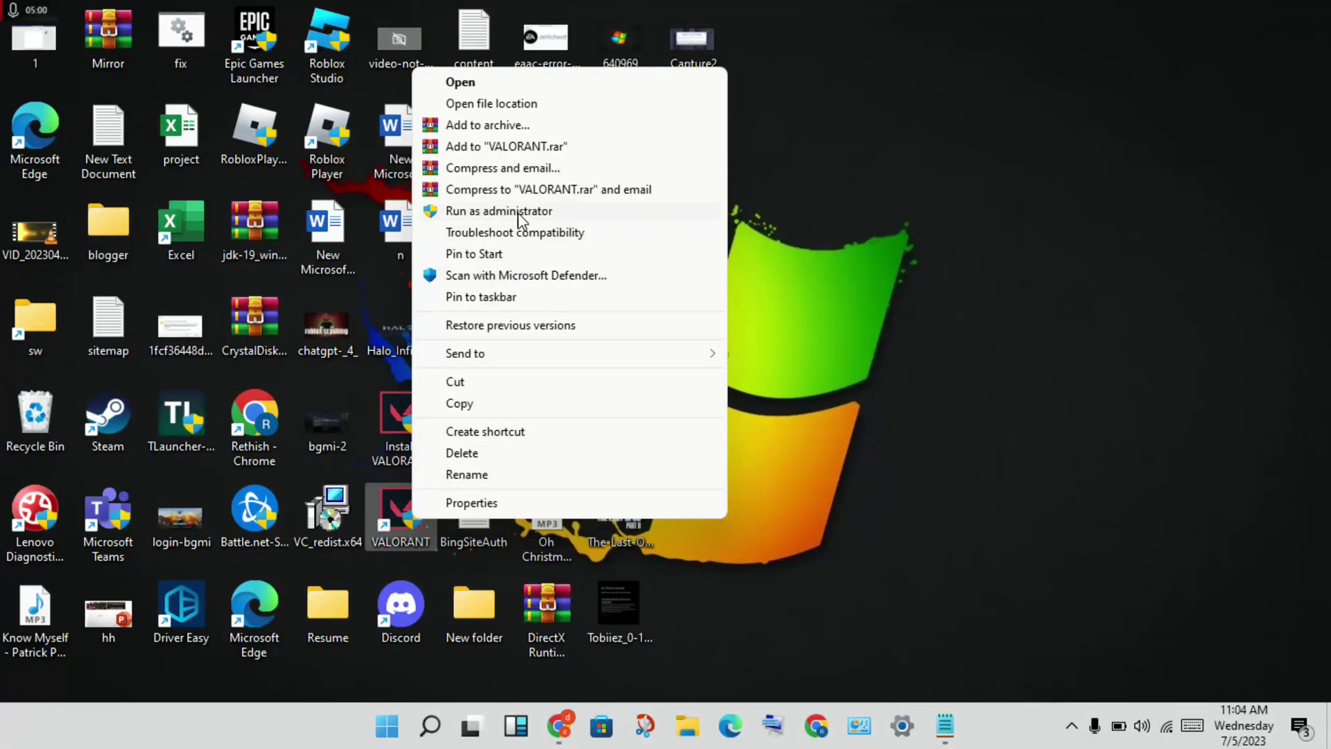
pyautogui.click(1012, 447)
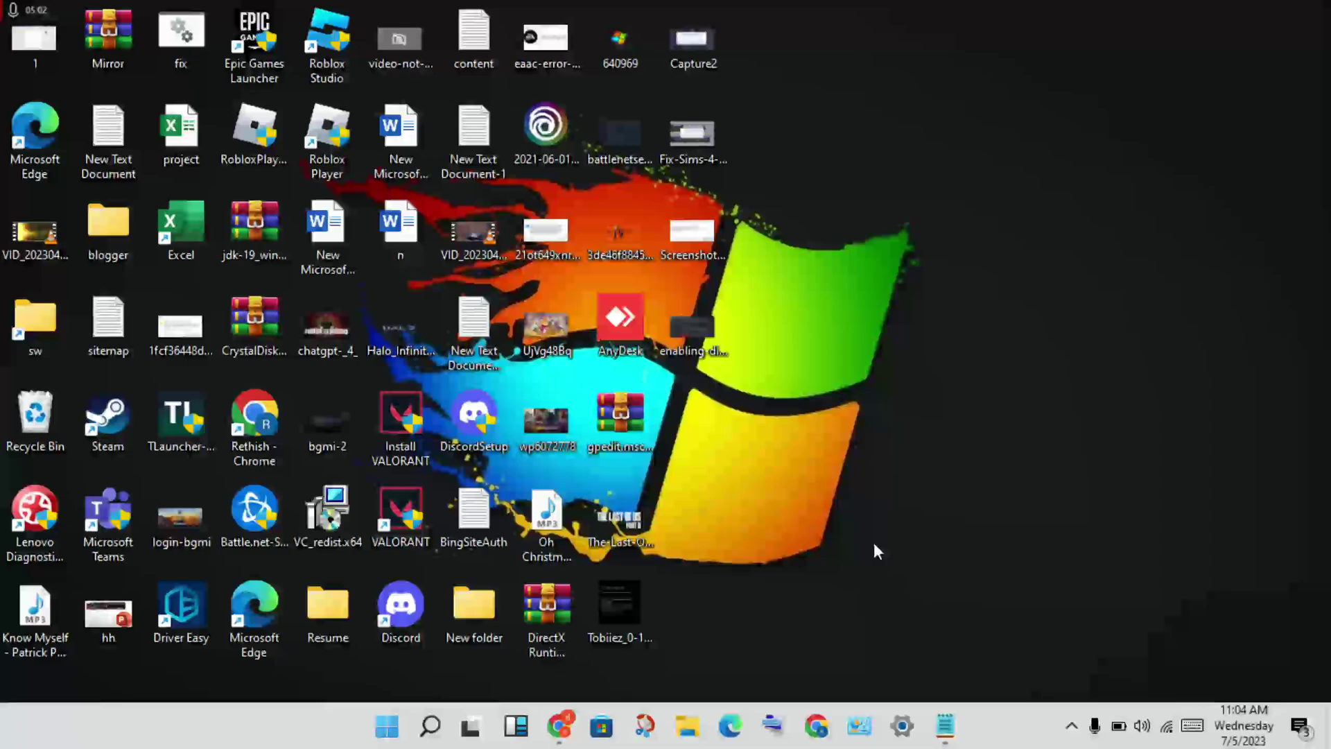